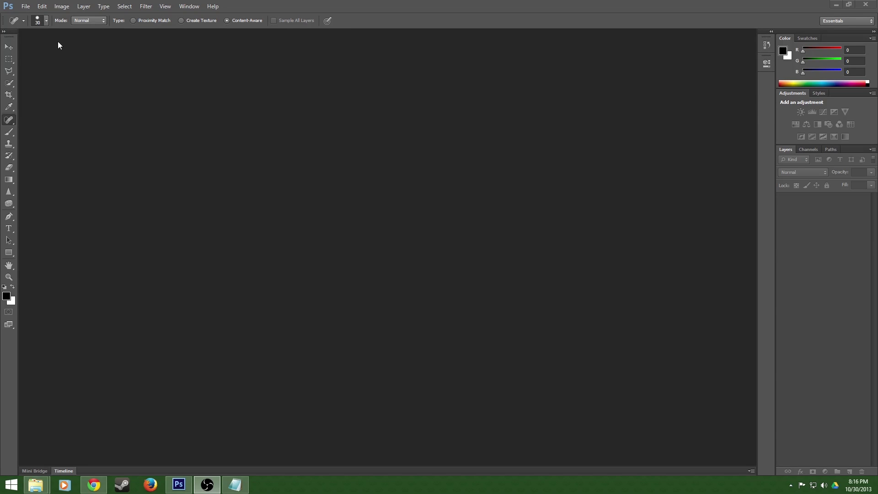
Open the Test image from the Edit folder.
click(26, 7)
click(30, 23)
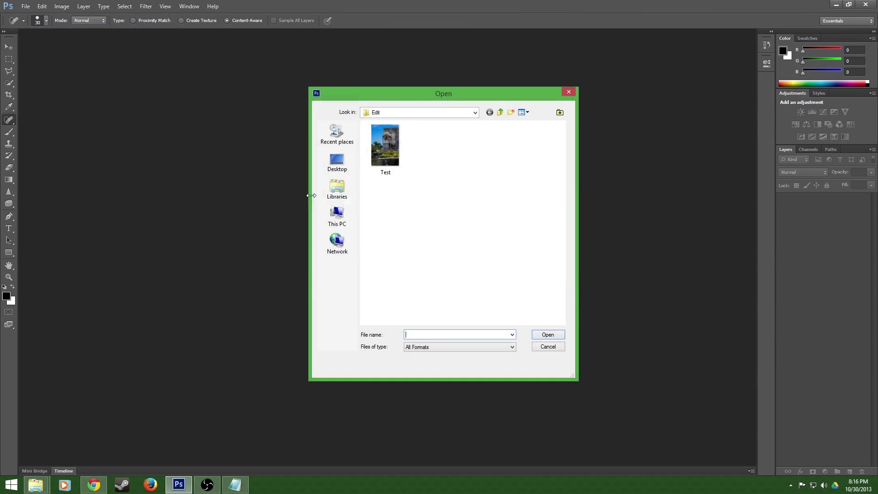
double_click(401, 153)
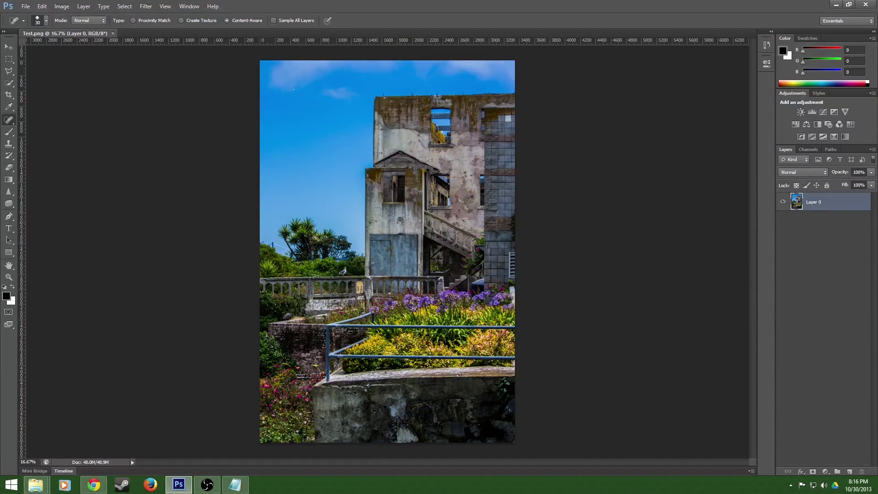
Clone clean plaster over the arched vent mark above the blue boards with the Clone Stamp, sampling from the nearby wall.
scroll(400, 223, up, 10)
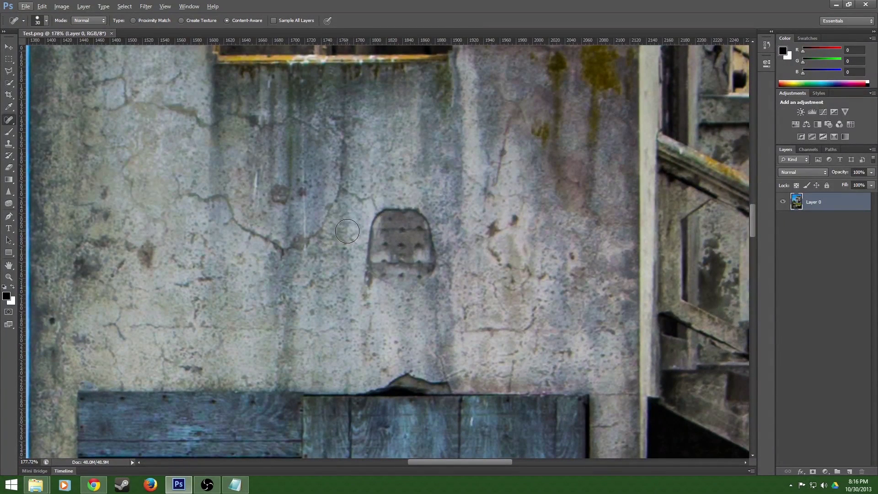
mouse_move(347, 241)
mouse_down()
mouse_move(394, 241)
mouse_move(465, 213)
mouse_up()
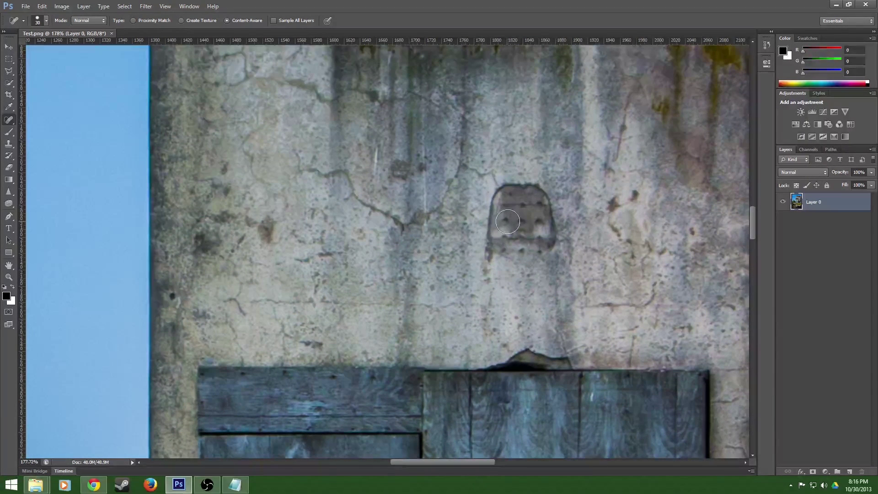
click(9, 145)
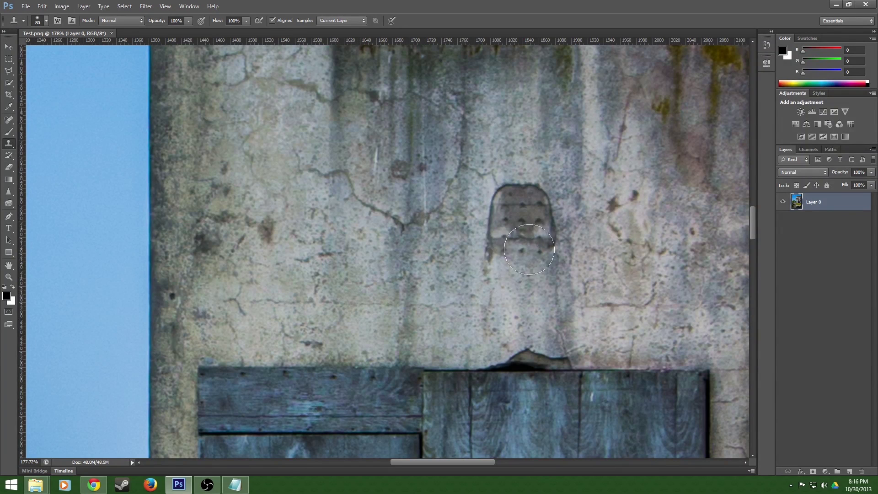
click(46, 20)
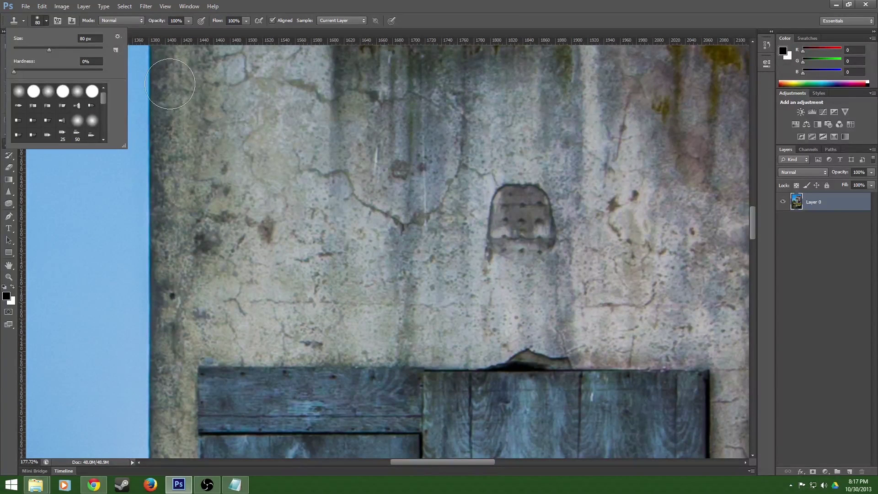
click(48, 21)
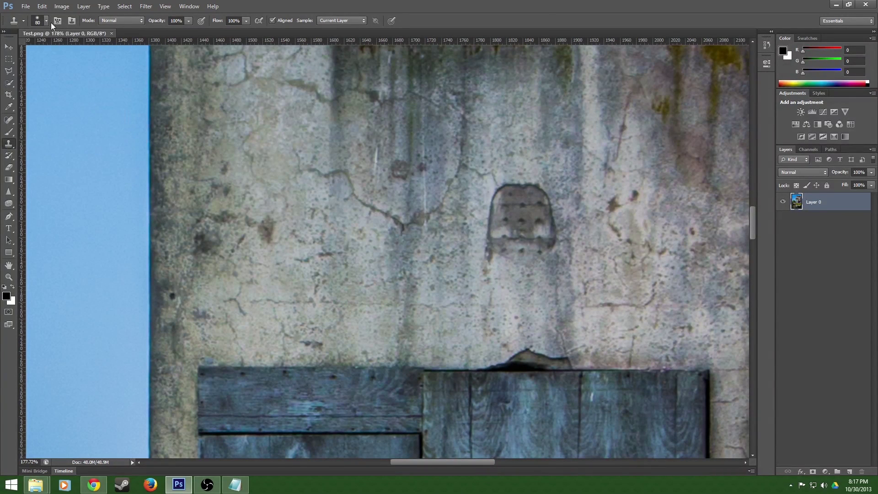
alt+click(360, 299)
mouse_move(501, 257)
mouse_down()
mouse_move(507, 233)
mouse_move(497, 231)
mouse_move(546, 239)
mouse_move(547, 220)
mouse_move(530, 201)
mouse_move(510, 198)
mouse_move(497, 217)
mouse_move(531, 245)
mouse_up()
click(632, 190)
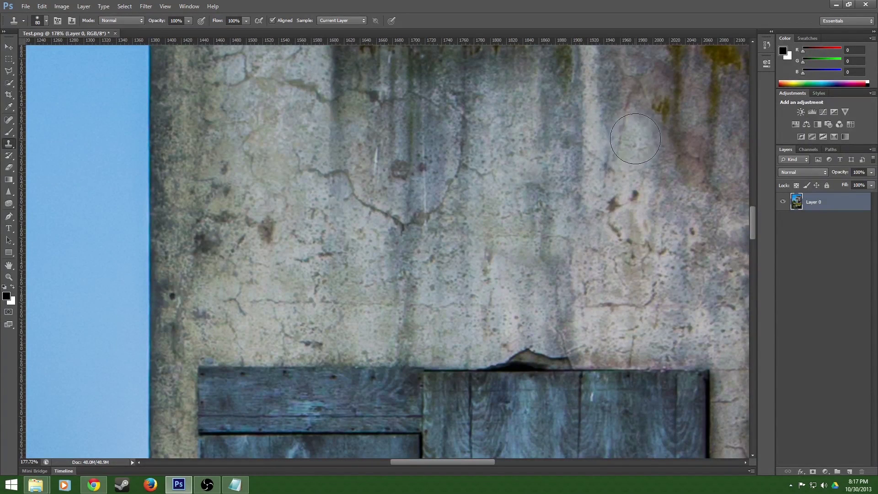
Try to heal the upper moss stains on the wall beside the dark window using a 25 px Content-Aware Spot Healing Brush.
mouse_move(623, 147)
mouse_down()
mouse_move(437, 354)
mouse_move(434, 369)
mouse_up()
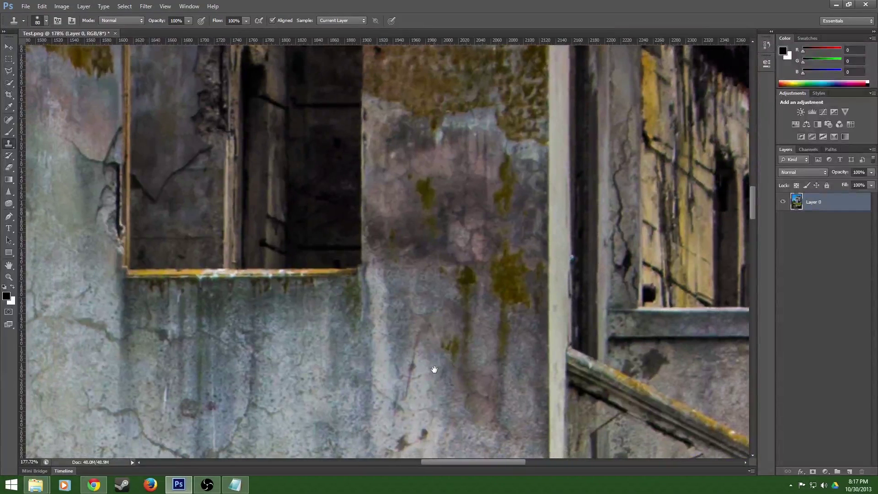
scroll(436, 224, up, 3)
scroll(436, 224, up, 2)
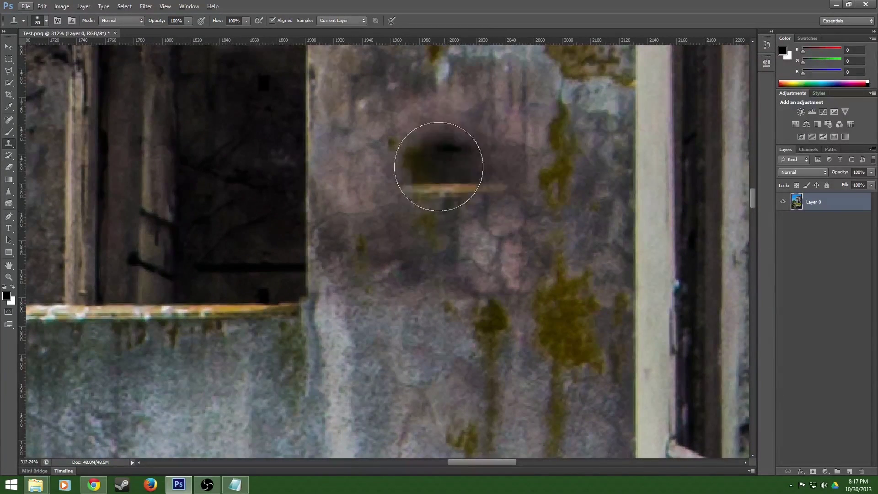
click(11, 121)
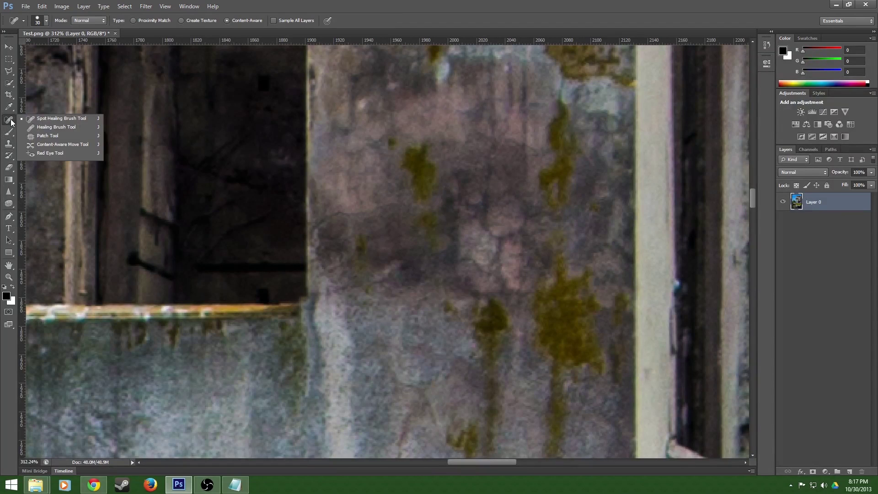
click(46, 119)
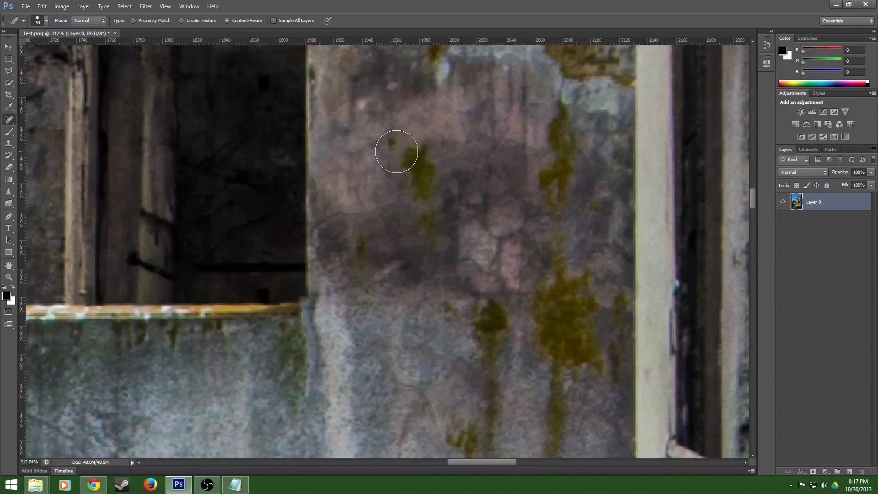
key(bracketleft)
key(bracketright)
key(bracketleft)
mouse_move(396, 146)
mouse_down()
mouse_move(425, 178)
mouse_move(430, 223)
mouse_move(417, 153)
mouse_move(427, 164)
mouse_up()
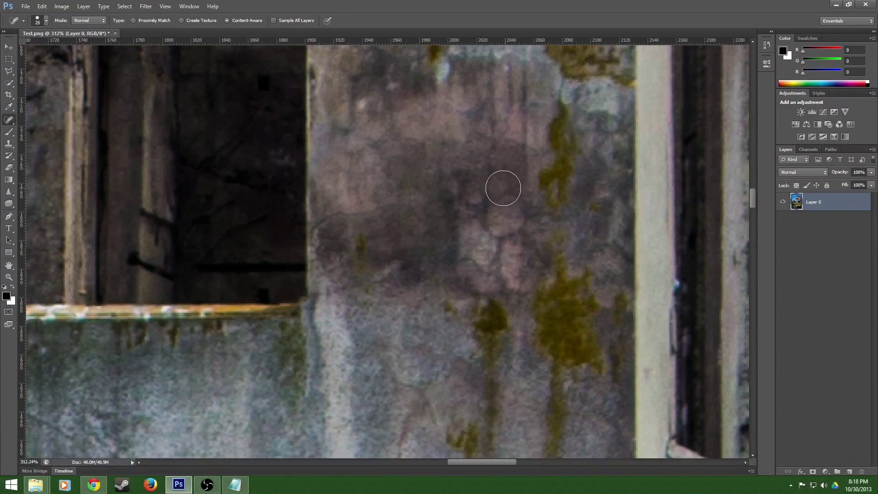
mouse_move(558, 107)
mouse_down()
mouse_move(551, 195)
mouse_move(562, 189)
mouse_move(564, 168)
mouse_move(579, 164)
mouse_move(582, 201)
mouse_move(595, 211)
mouse_move(554, 208)
mouse_up()
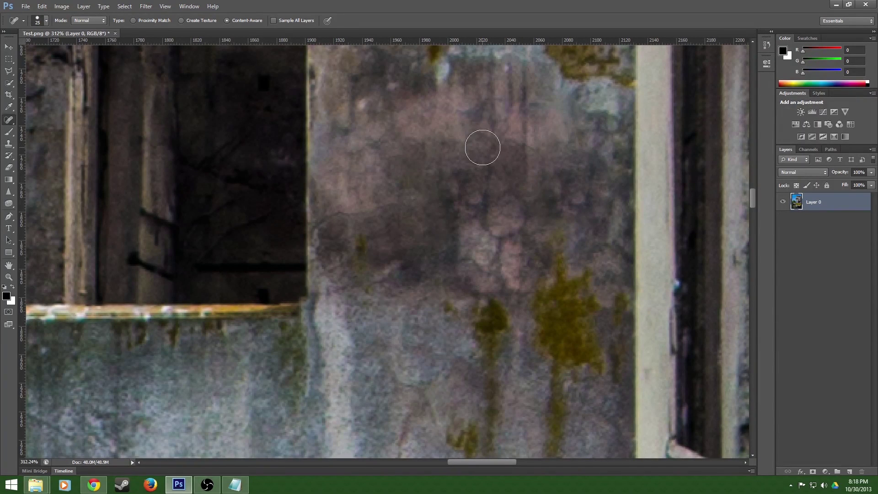
Undo the spot-healing strokes on the moss stains and check the edit history.
key(ctrl+z)
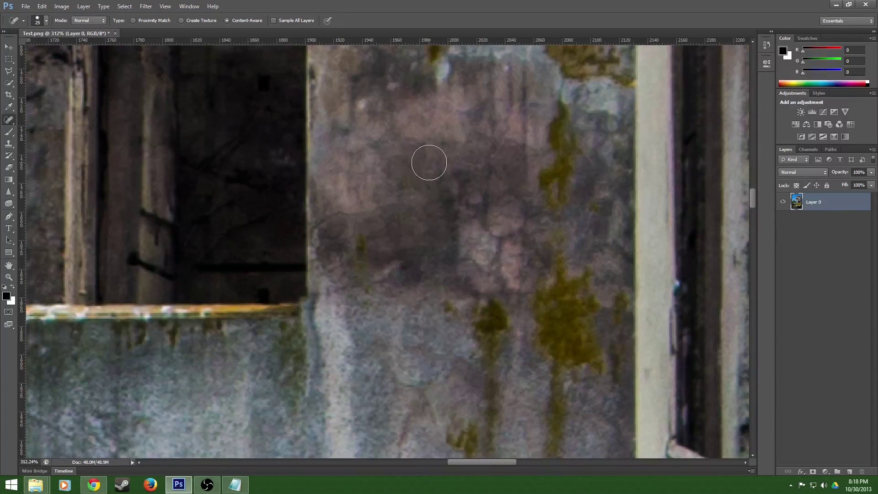
key(ctrl+z)
key(ctrl+z)
key(ctrl+z)
key(ctrl+z)
key(ctrl+z)
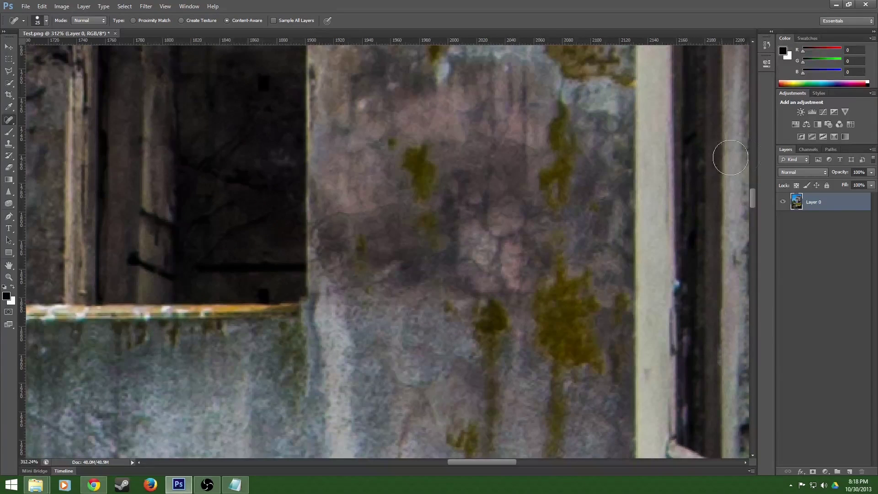
click(767, 45)
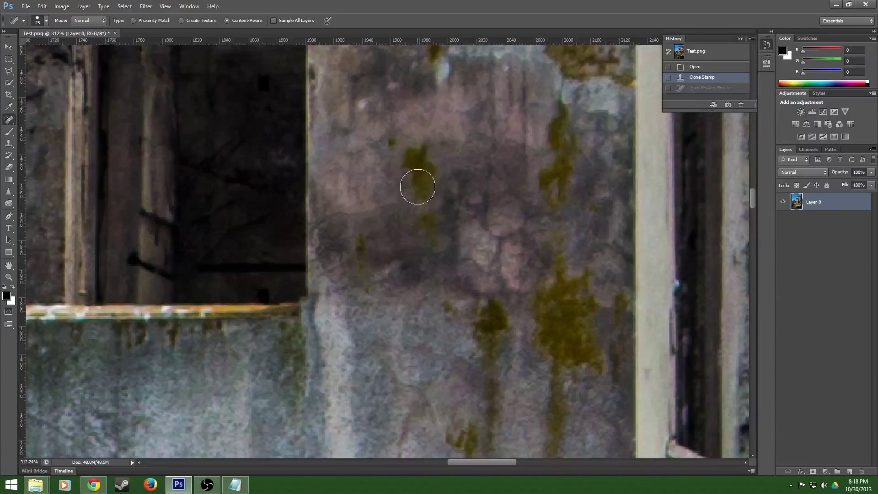
click(769, 45)
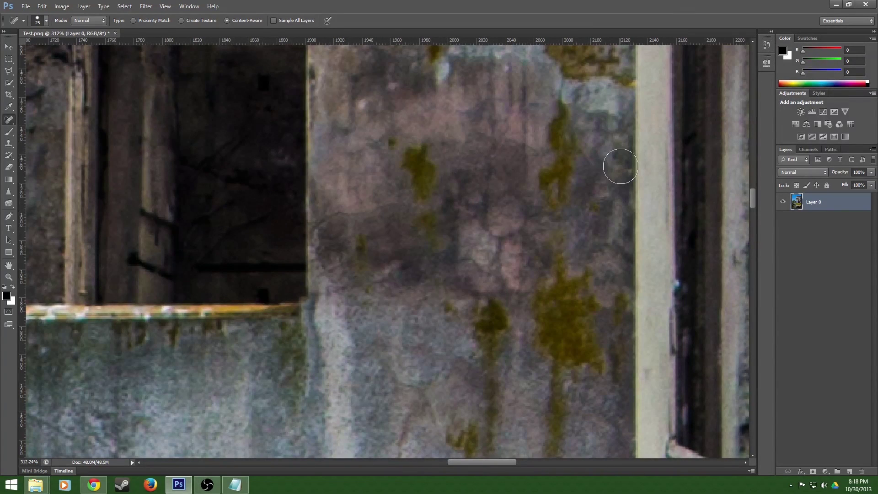
Heal the upper moss stain nearer the dark window with the Healing Brush, sampling clean wall next to it.
right_click(8, 120)
click(48, 127)
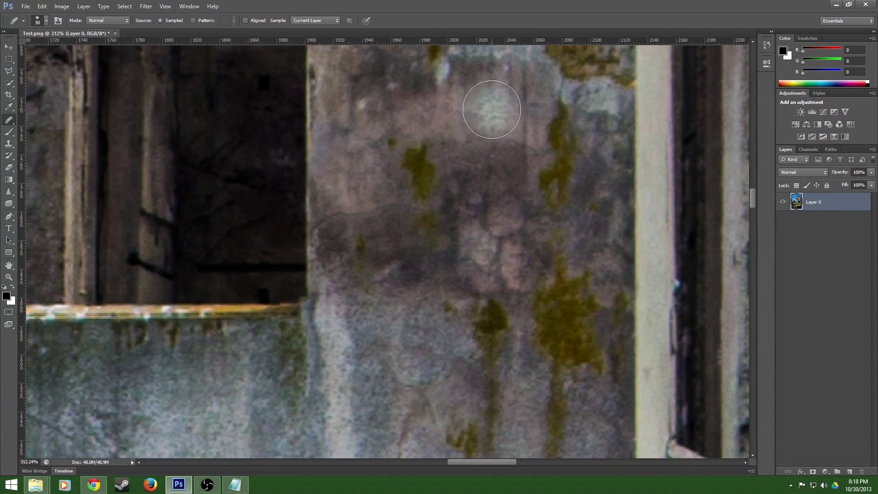
alt+click(495, 108)
mouse_move(397, 156)
mouse_down()
mouse_move(424, 169)
mouse_move(431, 249)
mouse_up()
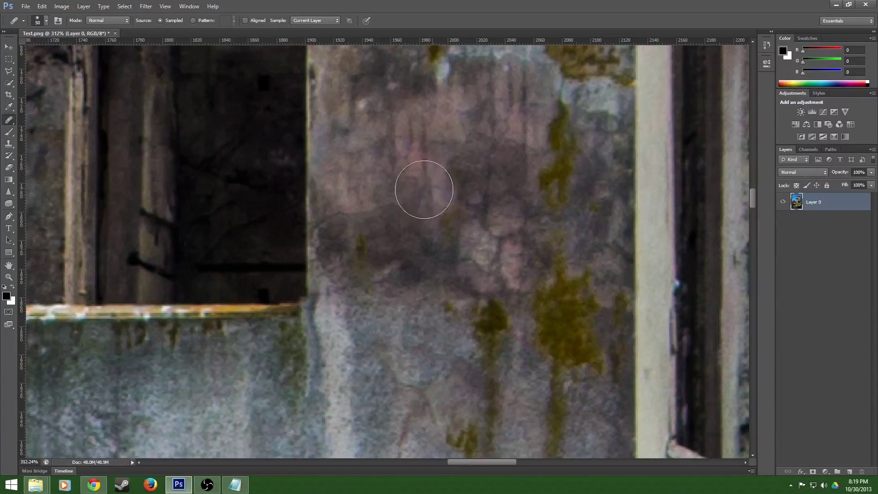
alt+click(383, 171)
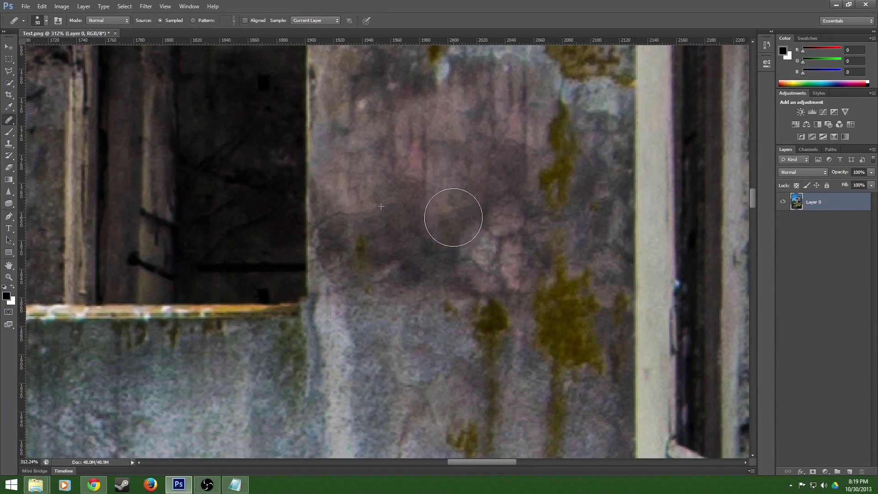
Heal the upper moss streak near the pale post, sampling the clean wall between the two stains.
alt+click(464, 144)
mouse_move(548, 119)
mouse_down()
mouse_move(555, 114)
mouse_move(554, 172)
mouse_move(584, 192)
mouse_move(529, 191)
mouse_move(535, 186)
mouse_up()
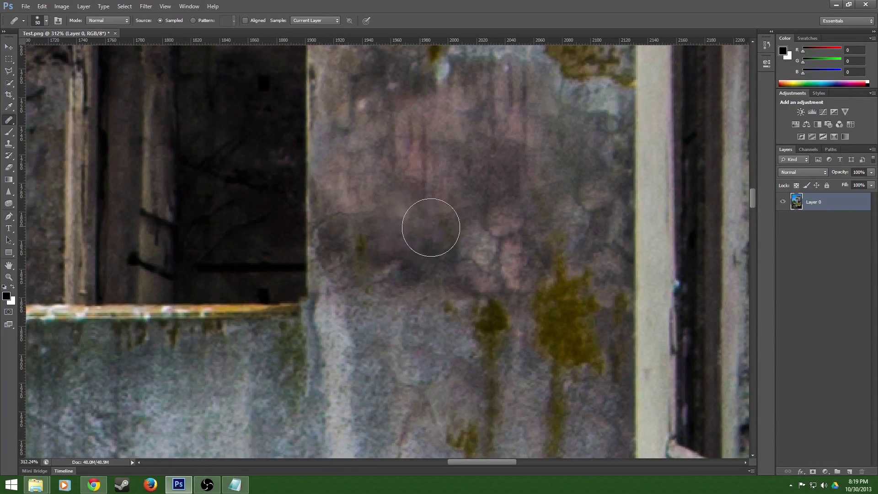
mouse_move(495, 163)
mouse_down()
mouse_move(437, 192)
mouse_move(446, 195)
mouse_move(461, 171)
mouse_move(459, 201)
mouse_up()
Paint a soft black band directly beneath the sill of the yellow window on a new layer, using a 45 px brush.
scroll(484, 204, down, 4)
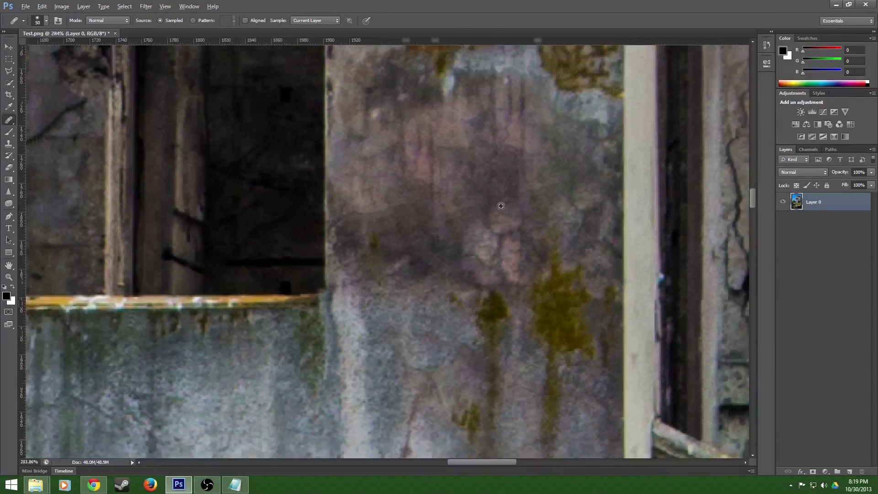
drag(668, 74, 362, 409)
drag(392, 178, 404, 236)
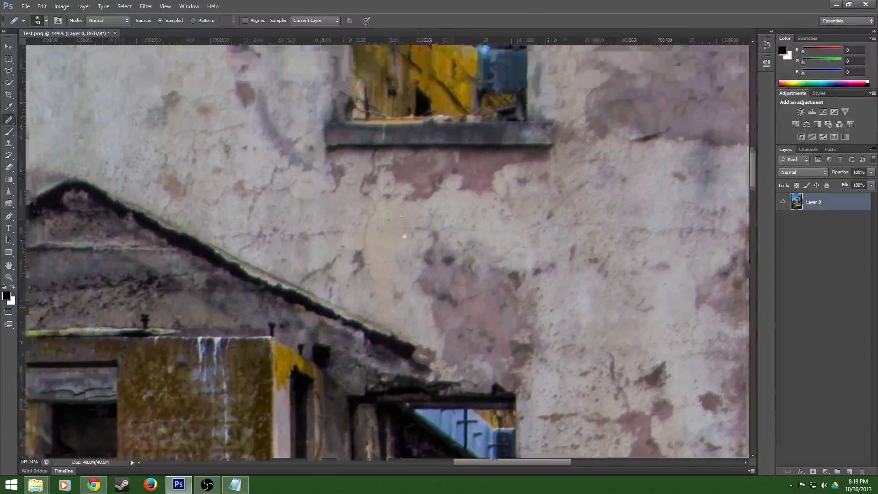
scroll(434, 255, up, 5)
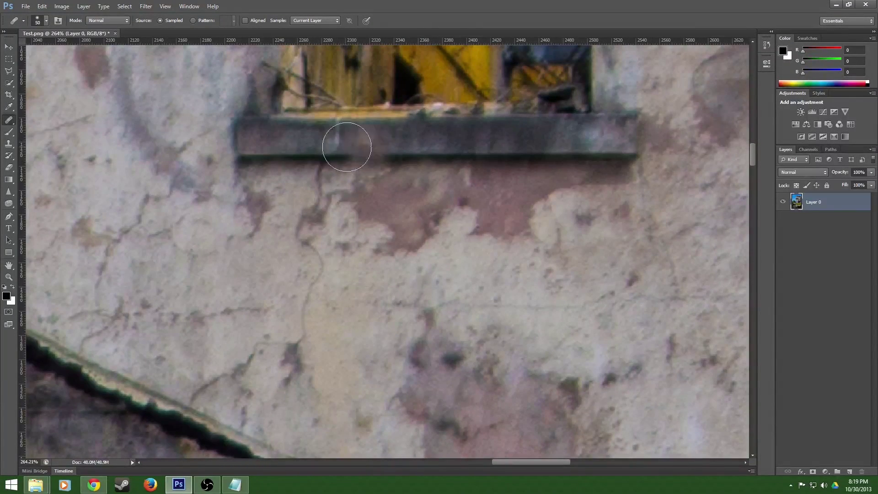
click(8, 134)
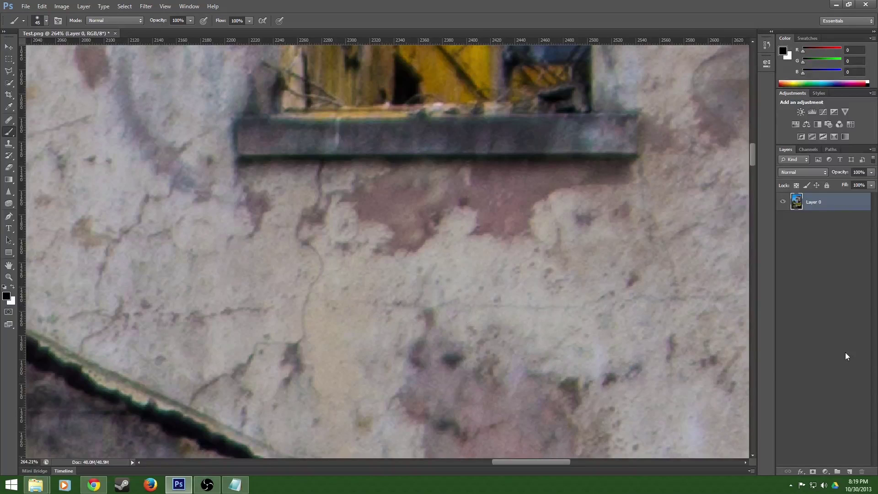
click(850, 473)
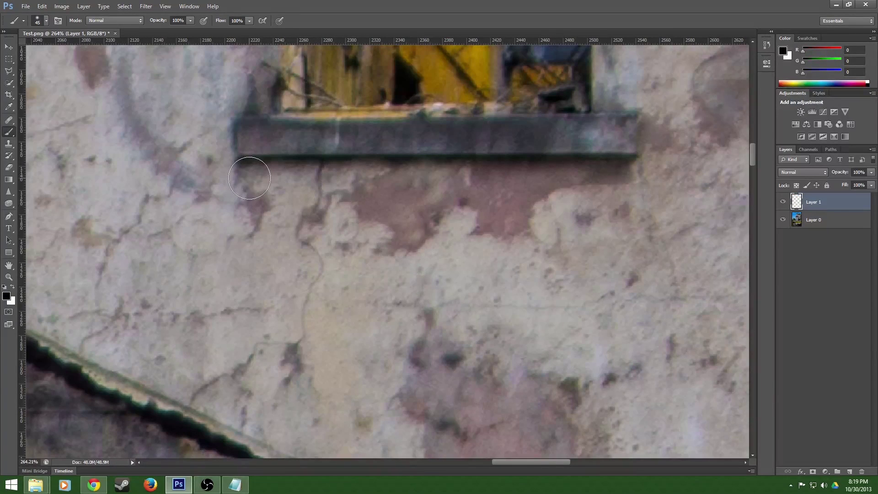
click(251, 178)
drag(254, 178, 633, 179)
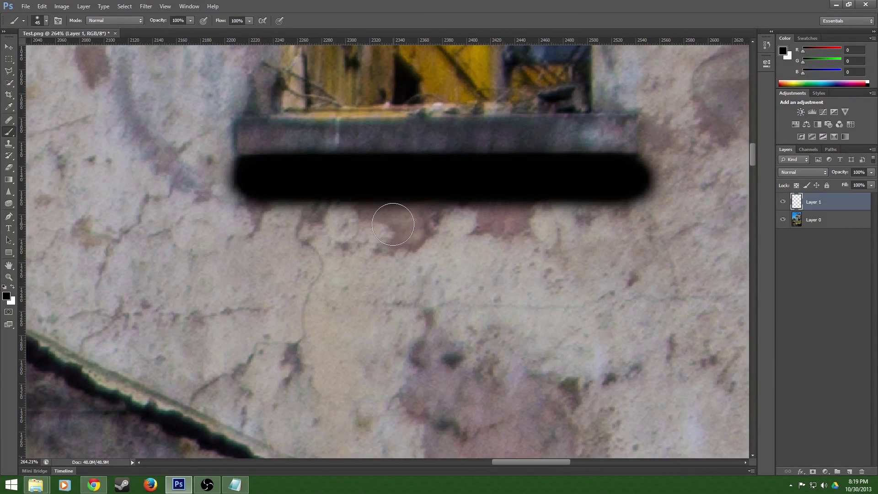
click(46, 21)
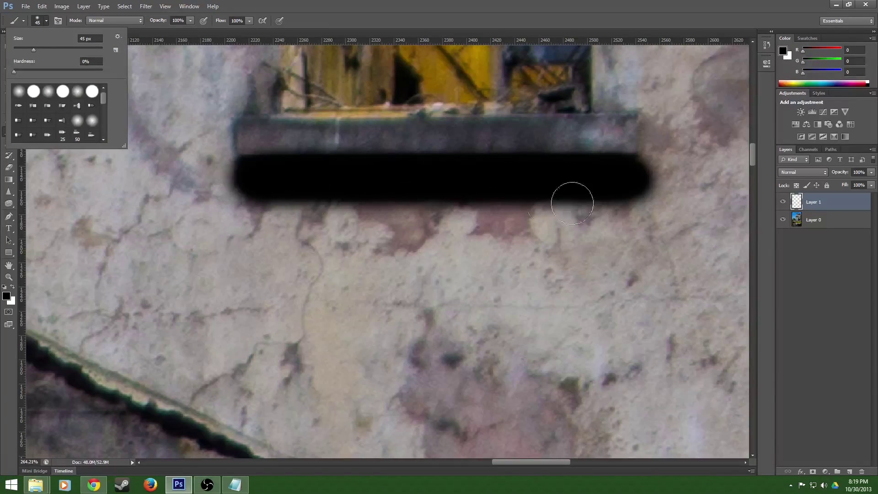
click(46, 21)
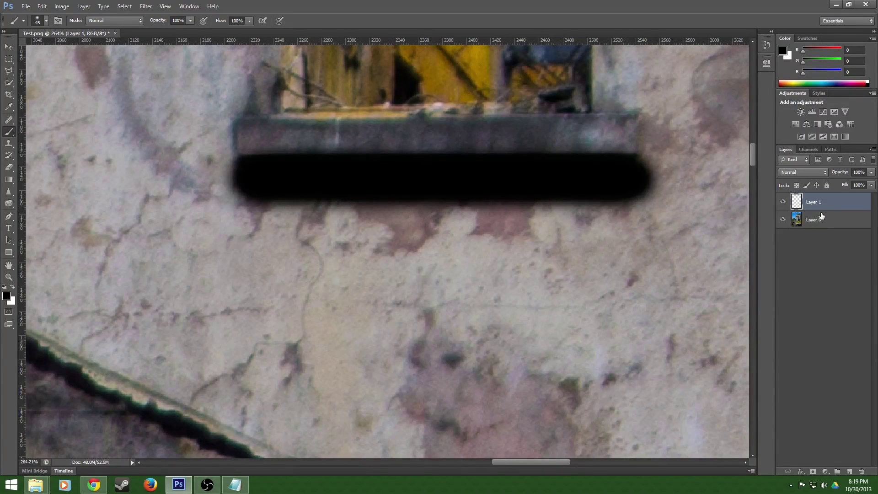
Lower the shadow layer's opacity to 40% and erase the shadow that spills past both ends of the sill.
click(872, 173)
drag(873, 184, 844, 183)
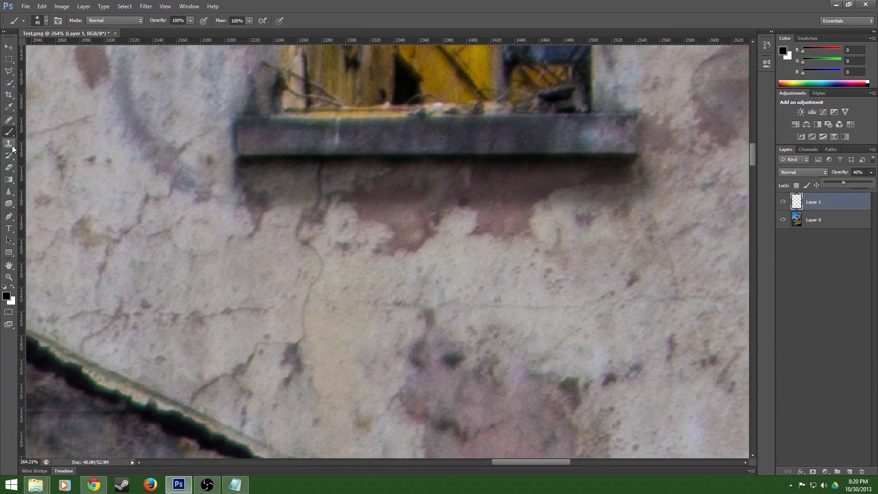
click(10, 168)
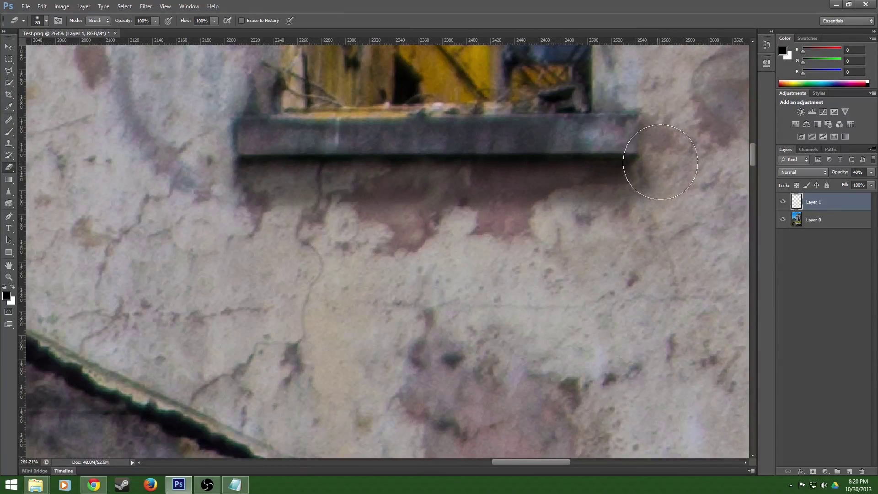
mouse_move(670, 143)
mouse_down()
mouse_move(672, 201)
mouse_move(673, 128)
mouse_up()
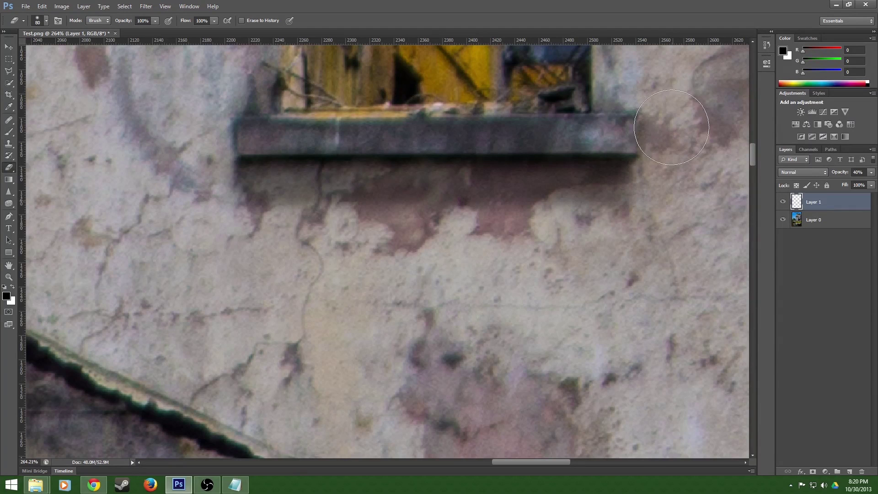
mouse_move(188, 134)
mouse_down()
mouse_move(198, 143)
mouse_move(192, 229)
mouse_move(196, 123)
mouse_move(207, 137)
mouse_up()
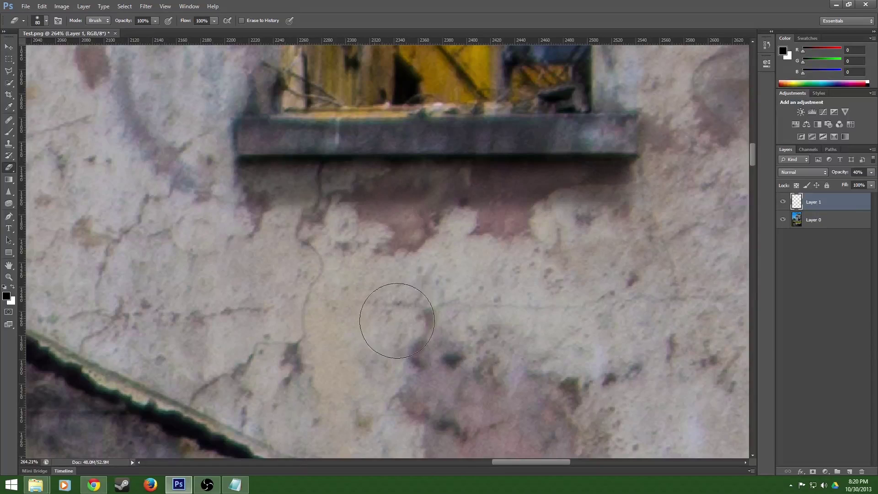
Hide the painted shadow layer and duplicate the photo layer.
click(12, 288)
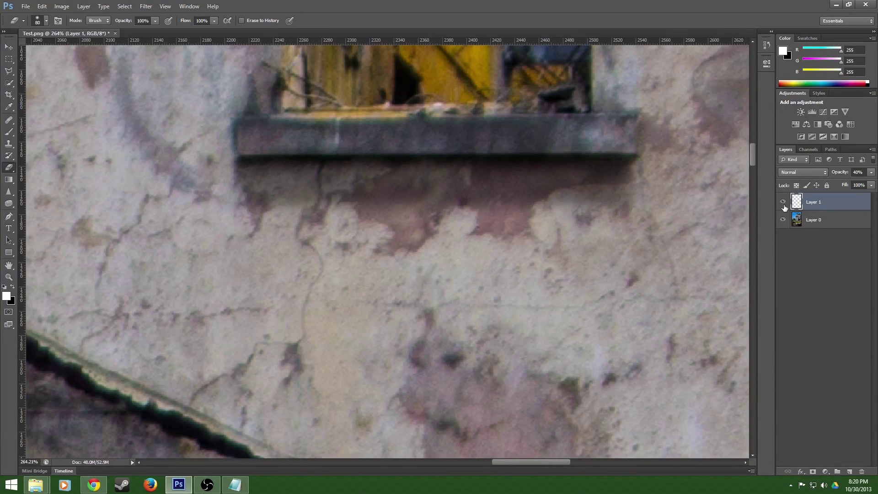
click(783, 202)
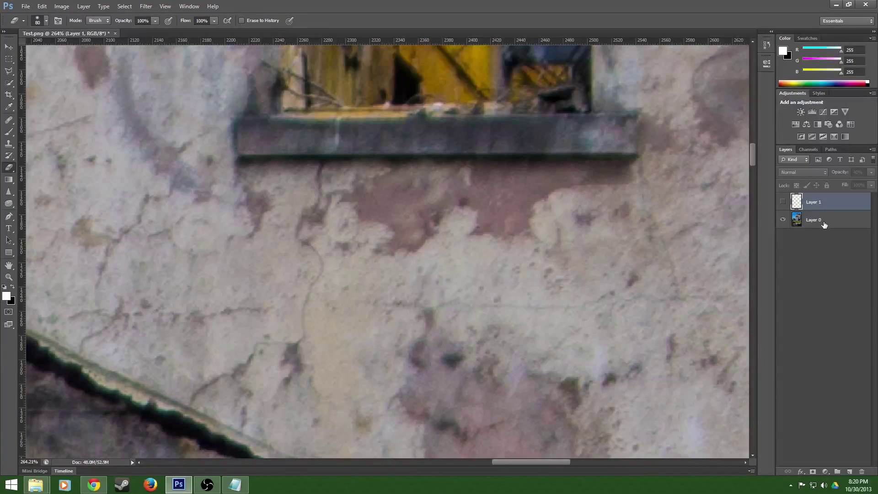
drag(836, 223, 851, 473)
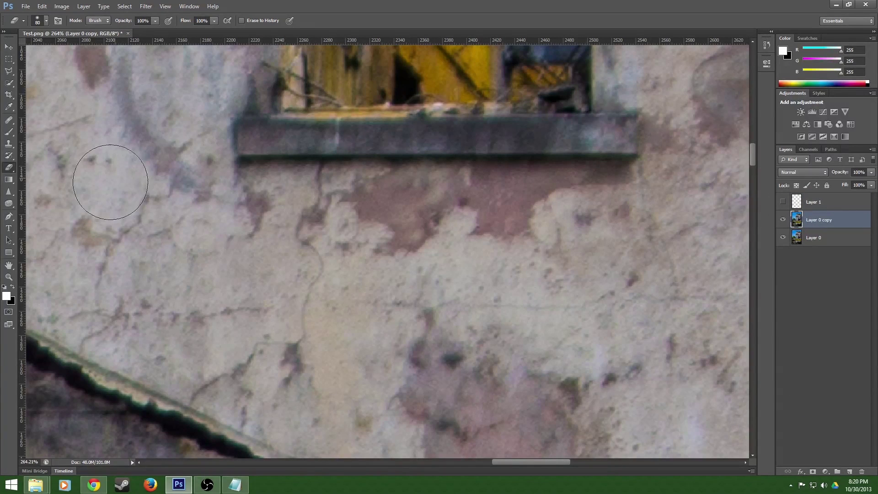
Try darkening the wall beneath the yellow window's sill with the Burn tool at 50% exposure on midtones, and undo the stroke.
click(13, 203)
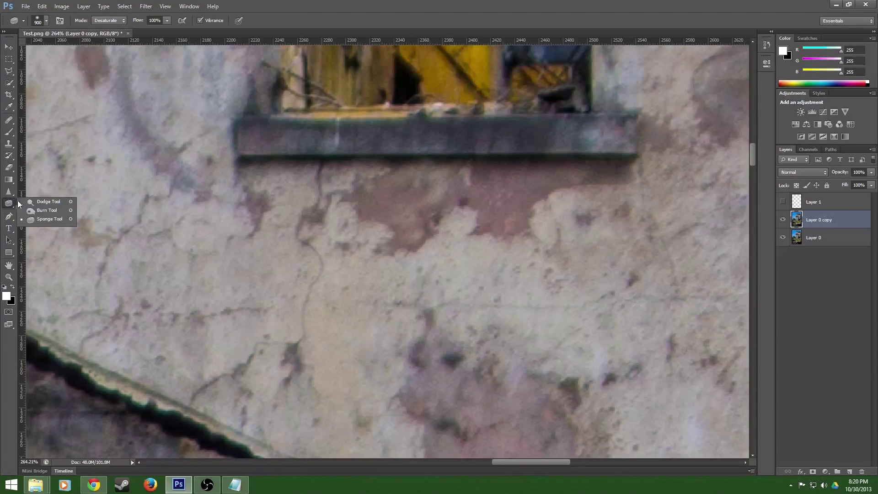
click(47, 211)
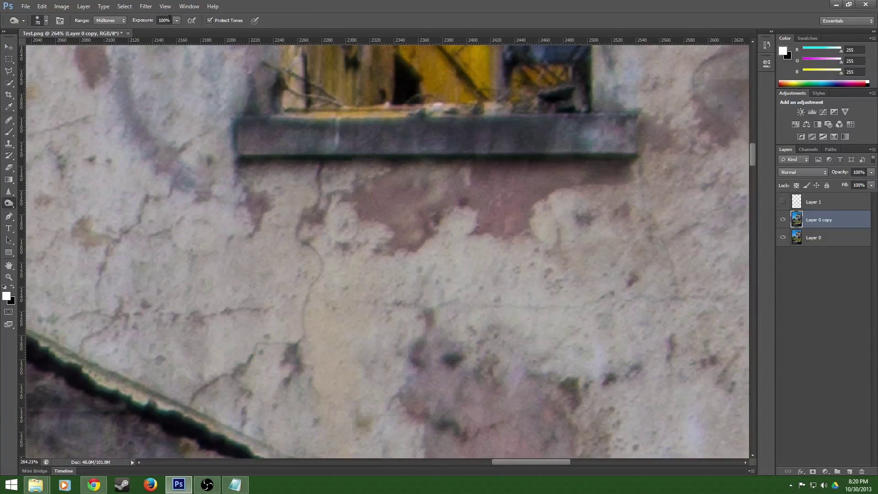
click(176, 21)
drag(153, 30, 153, 30)
drag(350, 188, 629, 196)
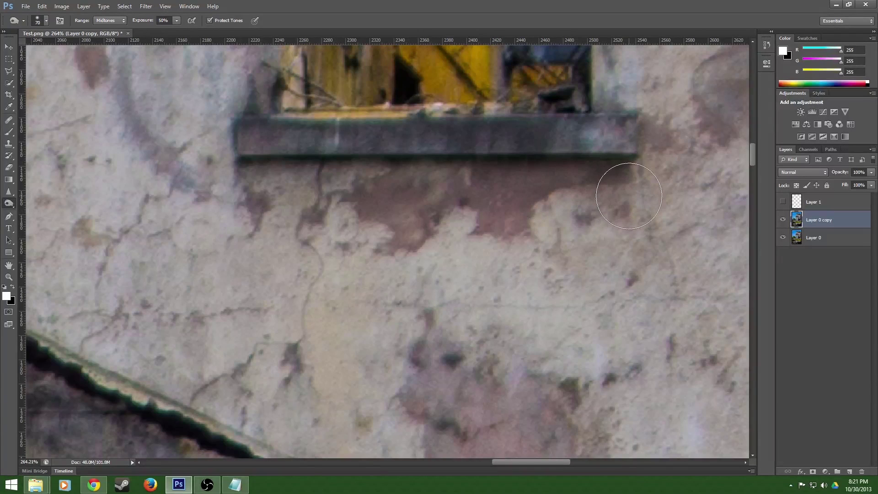
key(ctrl+z)
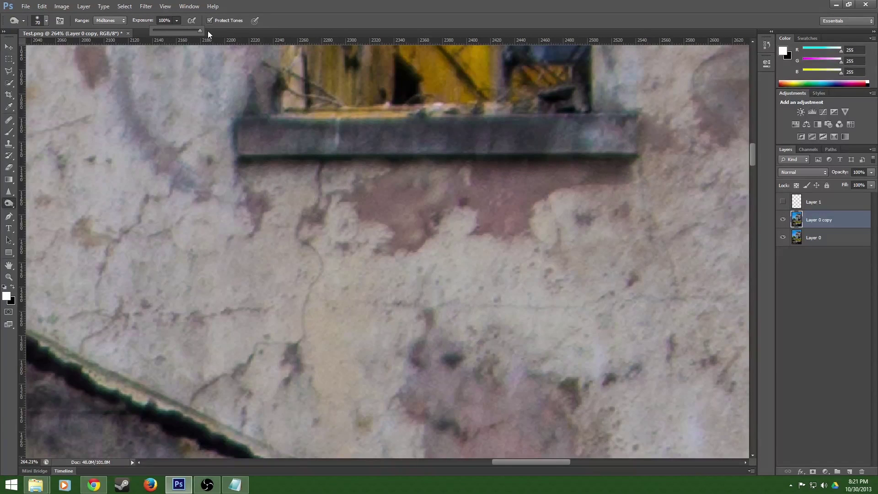
Burn the midtones of the wall directly beneath the sill in two passes at 100% exposure.
click(174, 22)
drag(256, 192, 633, 190)
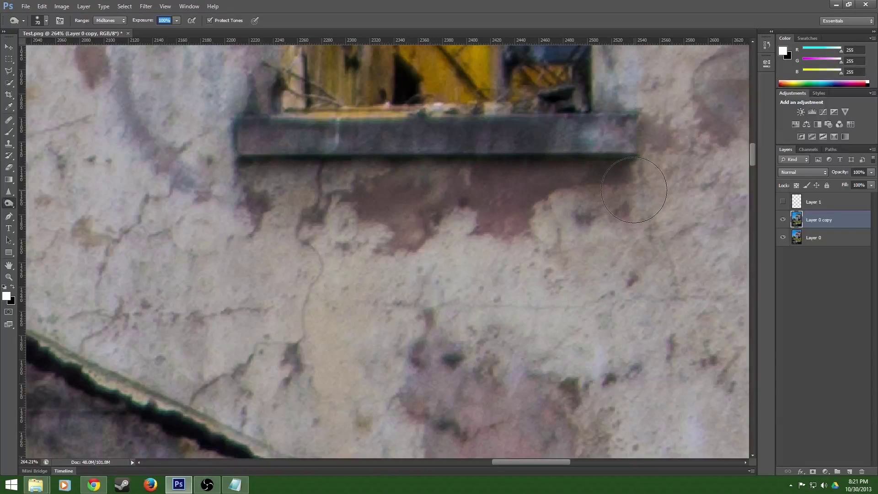
drag(265, 187, 618, 186)
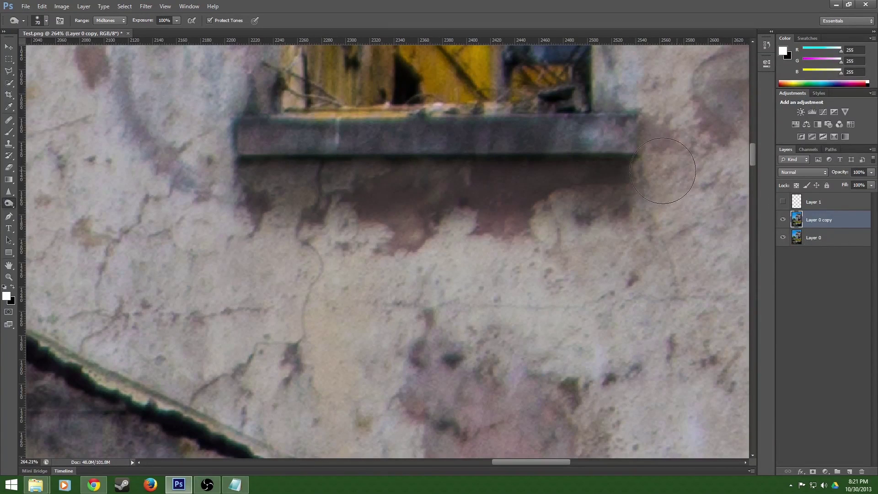
click(10, 167)
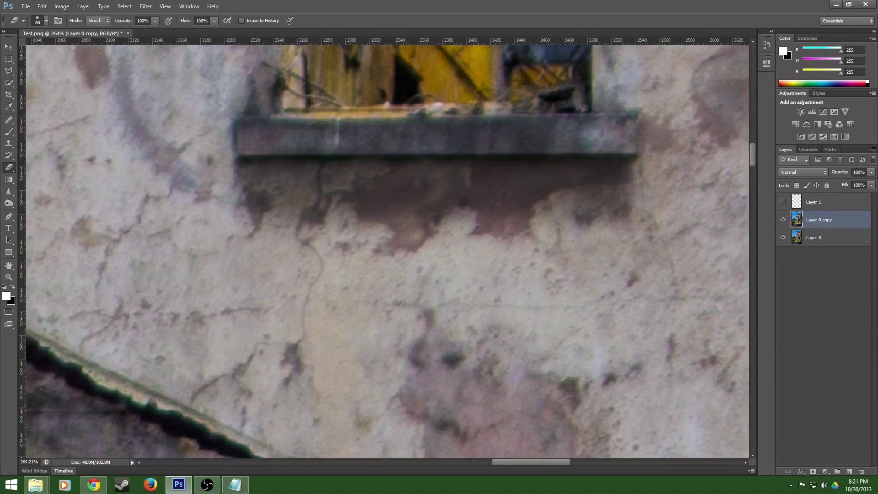
Lighten the full length of the window sill with the Dodge tool, using midtones at 100% exposure.
drag(9, 203, 29, 210)
click(38, 204)
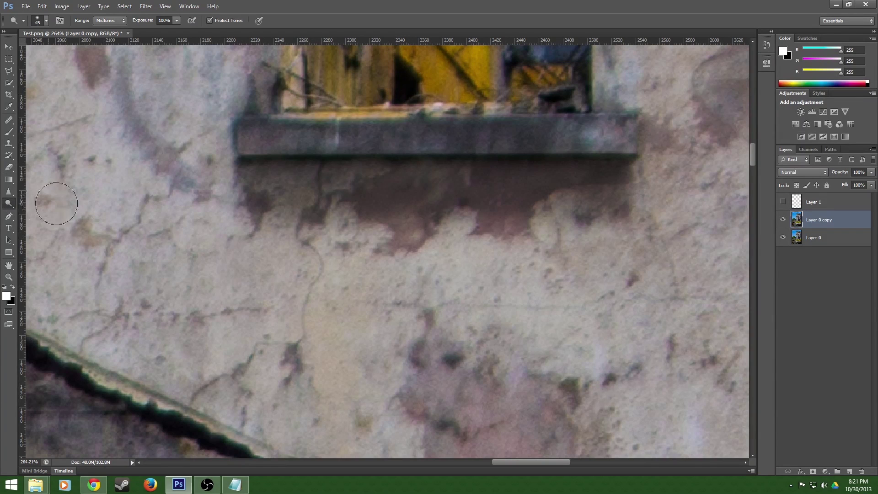
drag(242, 135, 627, 135)
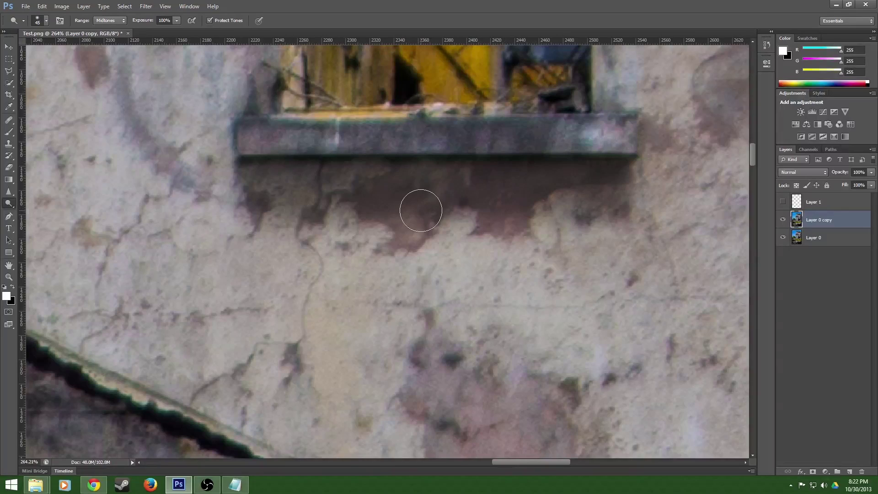
Examine the burned and dodged window area within the whole building and the palm trees beside it.
scroll(371, 242, down, 3)
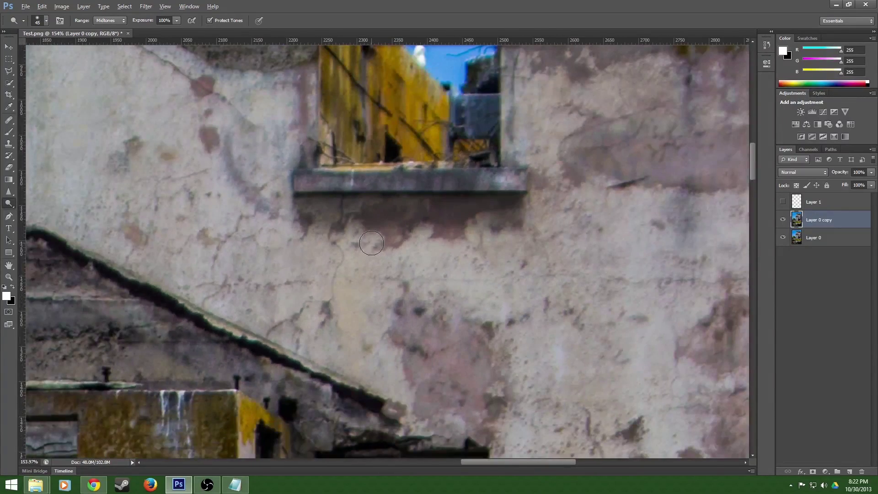
scroll(368, 242, down, 2)
scroll(369, 242, down, 2)
scroll(369, 242, down, 2)
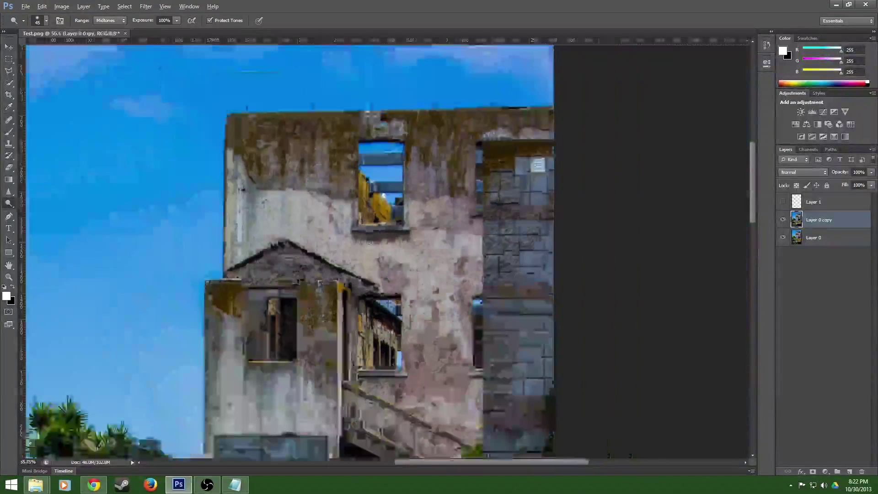
scroll(369, 242, down, 1)
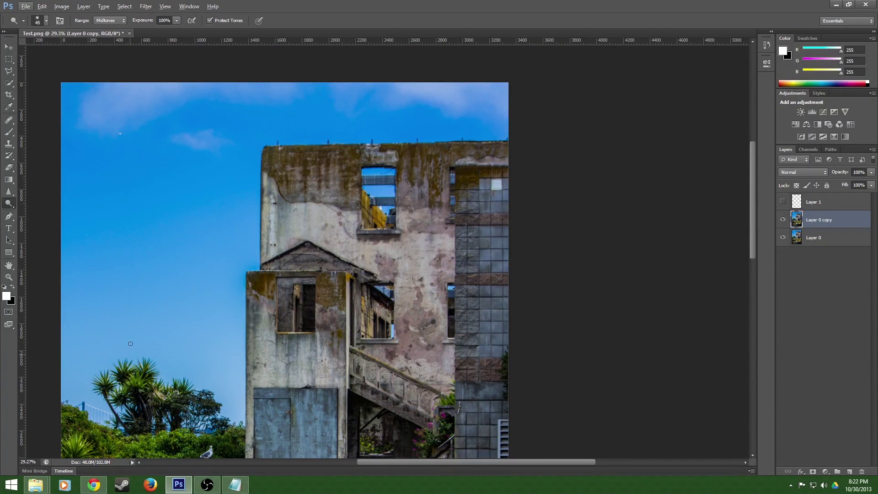
drag(194, 341, 414, 223)
scroll(389, 267, up, 3)
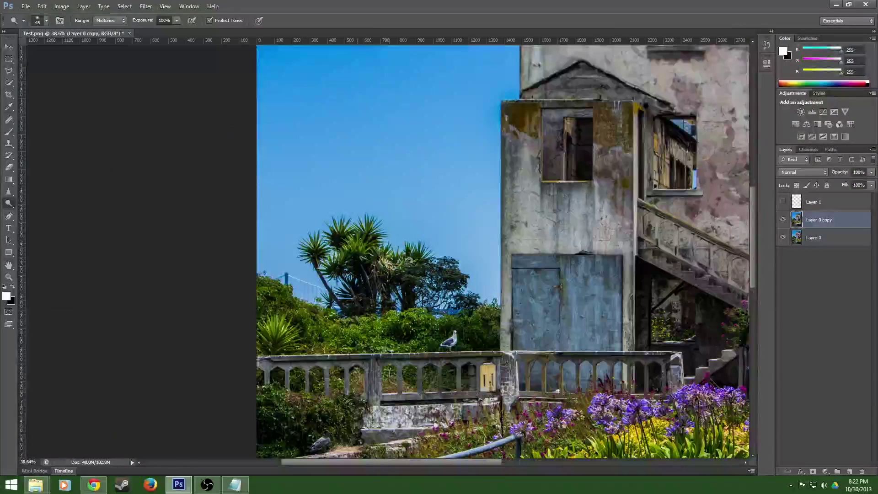
scroll(389, 266, up, 3)
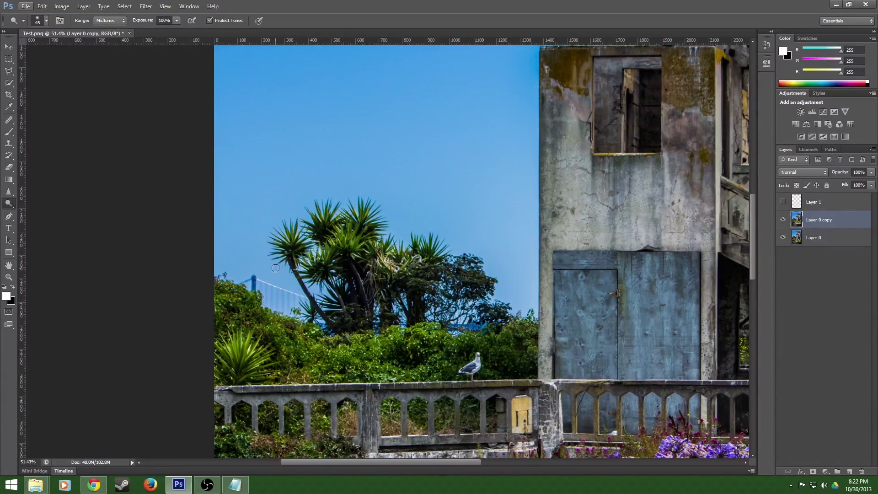
Draw a trial elliptical selection in the sky above the palm trees and remove it.
drag(10, 60, 38, 58)
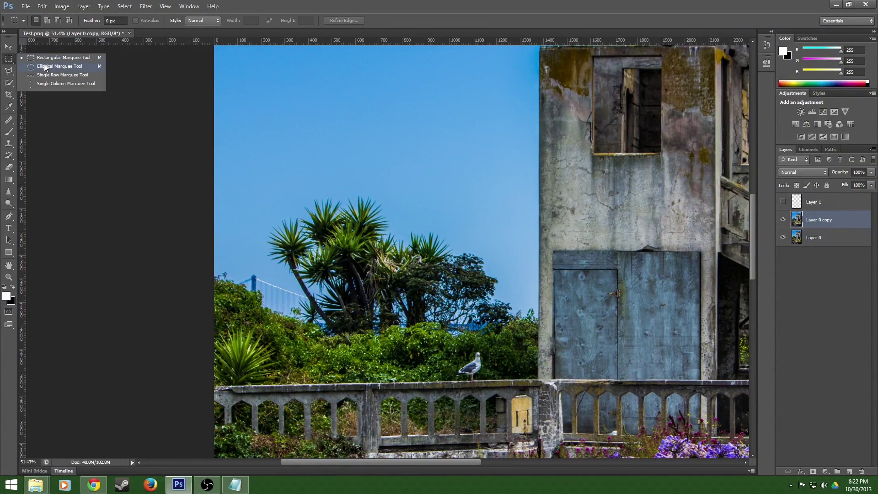
click(45, 64)
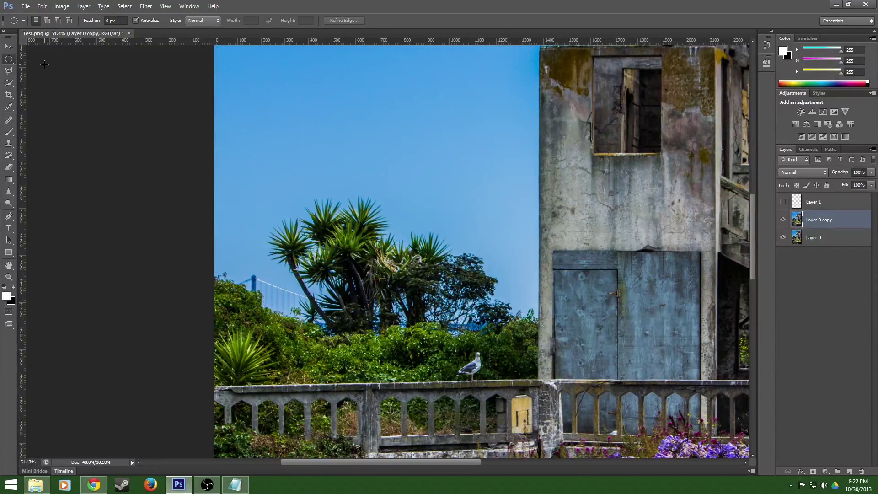
drag(219, 90, 353, 185)
key(ctrl+d)
Outline the palm trees and the surrounding sky with a polygonal lasso selection feathered by 20 px.
drag(10, 71, 38, 72)
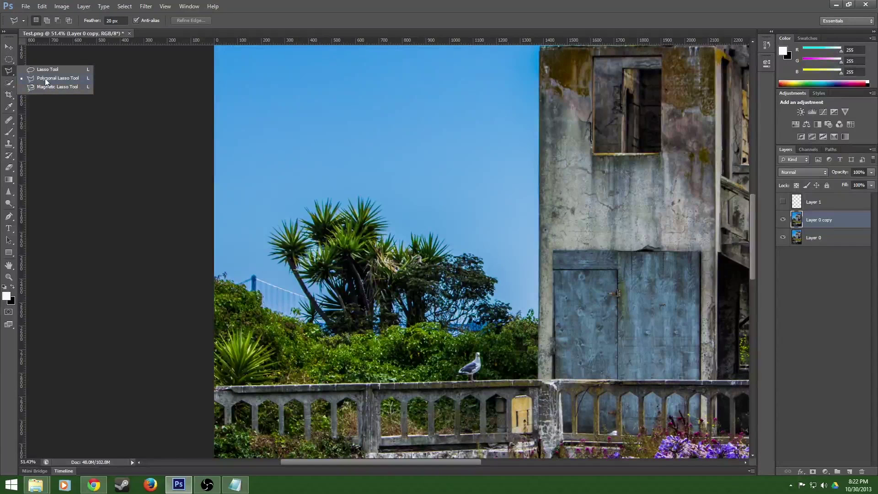
drag(45, 78, 45, 79)
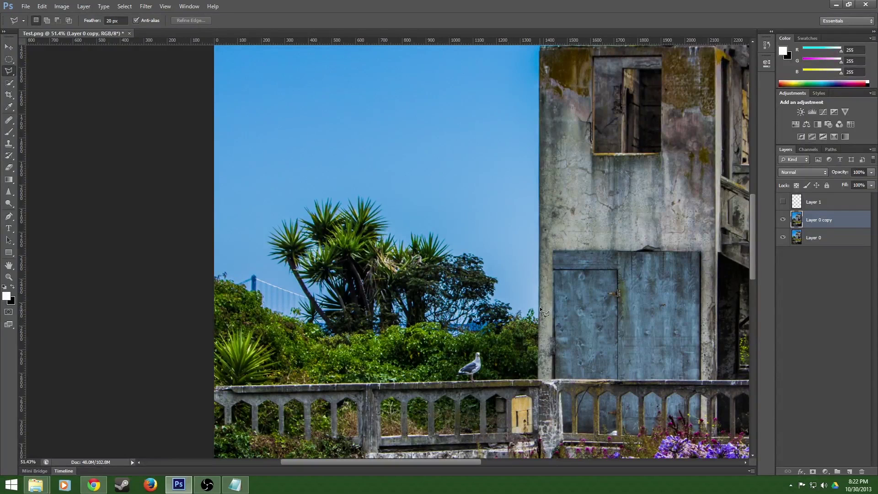
click(108, 21)
key(Return)
click(277, 310)
click(305, 322)
click(347, 332)
click(527, 127)
click(205, 93)
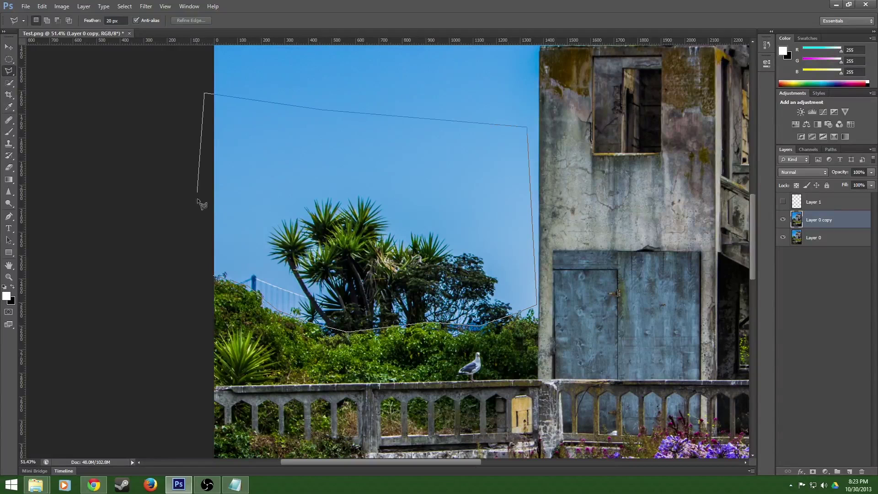
click(214, 276)
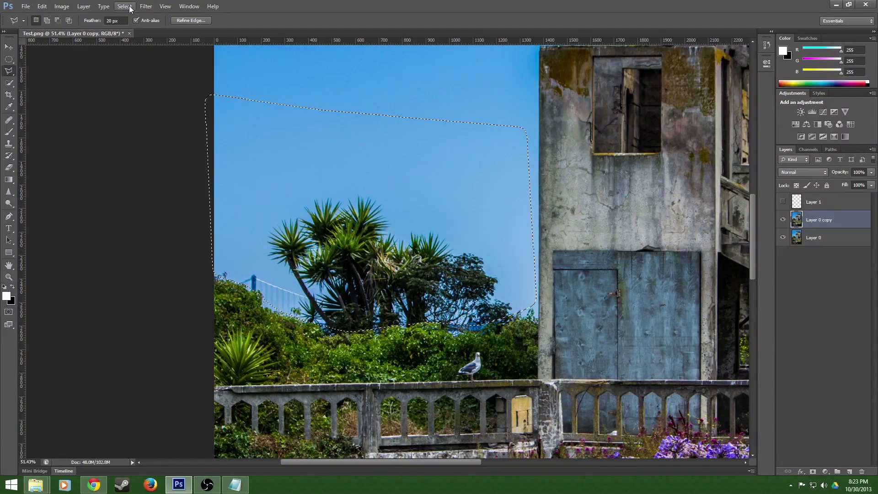
Apply a Gaussian Blur with a 2.4 pixel radius to the selected palm trees and sky, and deselect.
click(146, 6)
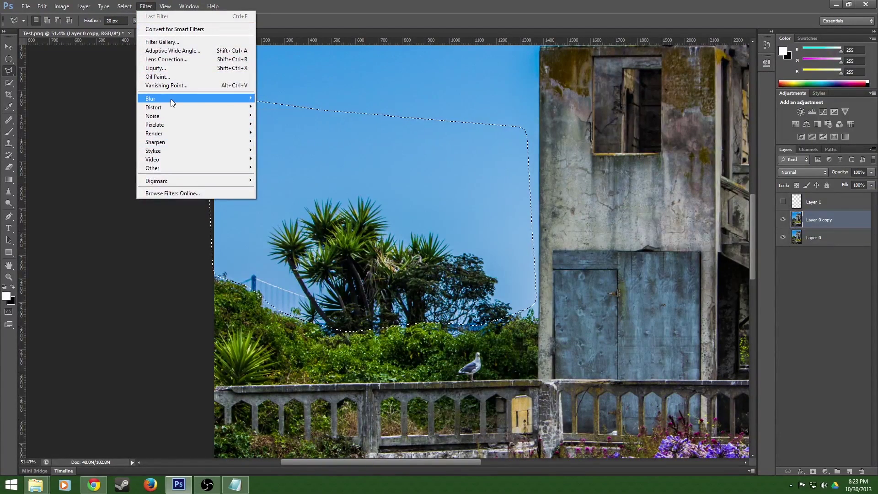
mouse_move(171, 99)
click(288, 163)
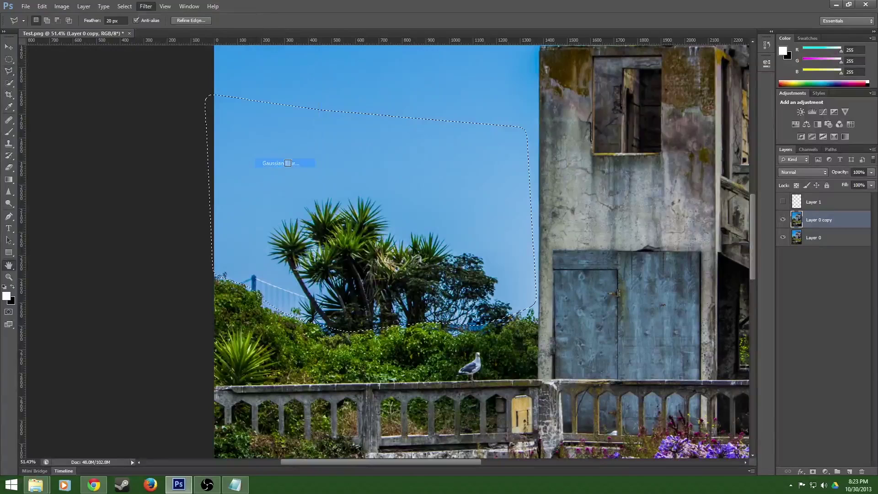
mouse_move(589, 250)
mouse_down()
mouse_move(609, 249)
mouse_move(592, 248)
mouse_up()
drag(671, 249, 601, 252)
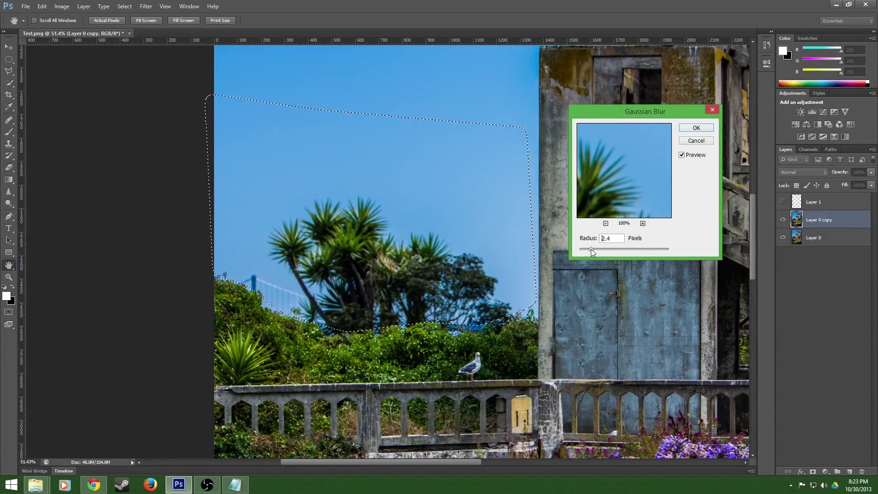
click(693, 127)
key(ctrl+d)
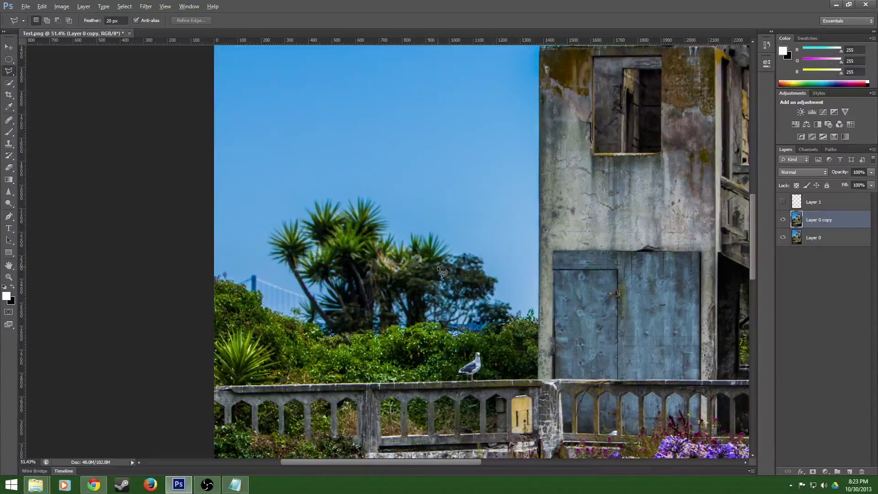
Compare the blurred layer with the original by toggling its visibility, undo the blur and clear the selection.
scroll(446, 272, down, 3)
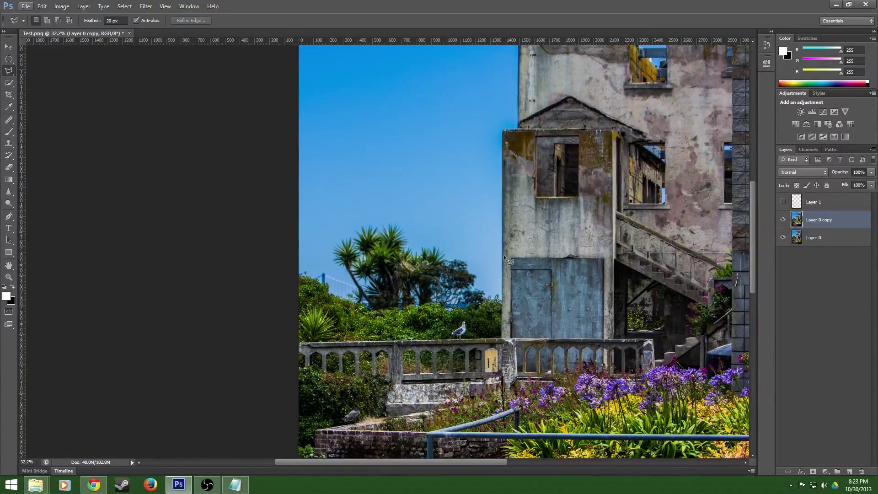
click(783, 221)
click(782, 220)
click(783, 220)
click(783, 220)
key(ctrl+z)
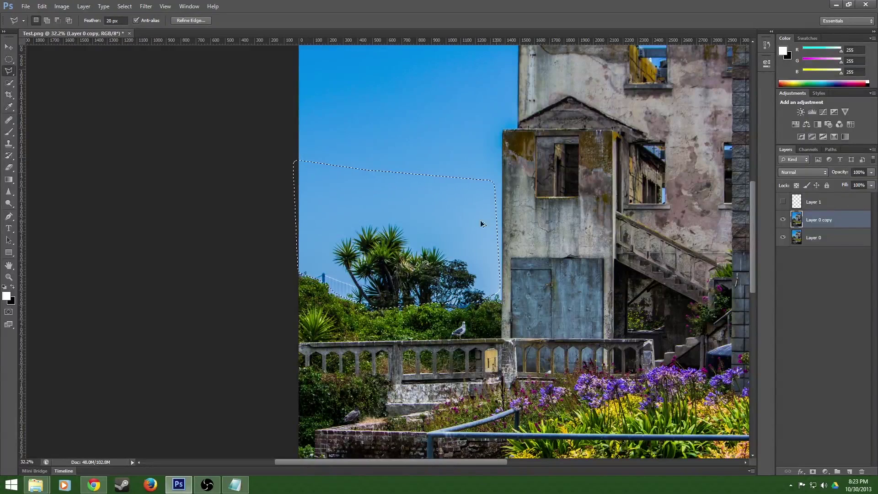
key(ctrl+d)
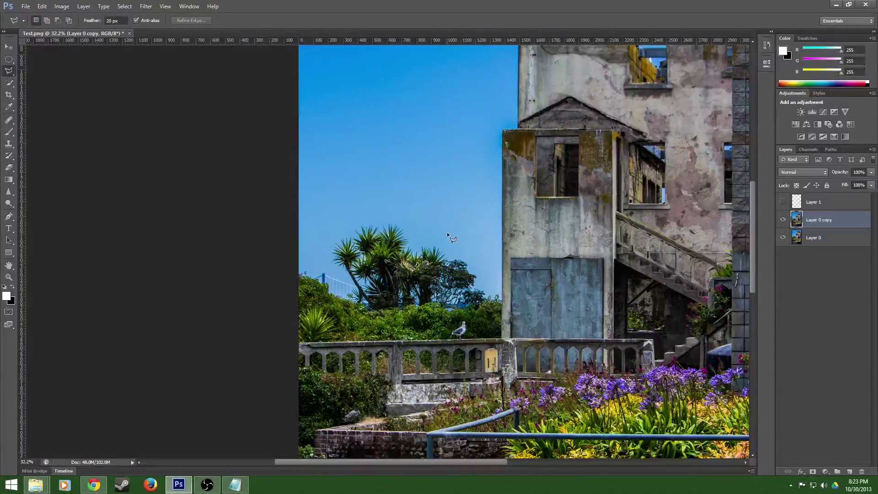
Try softening the palm trees with a 600 px Blur tool, at 50% and at 100% strength.
click(8, 195)
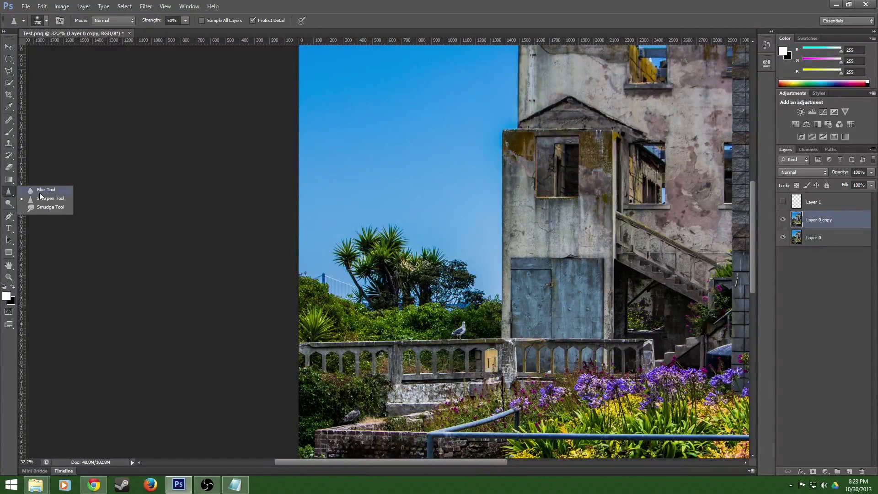
click(44, 190)
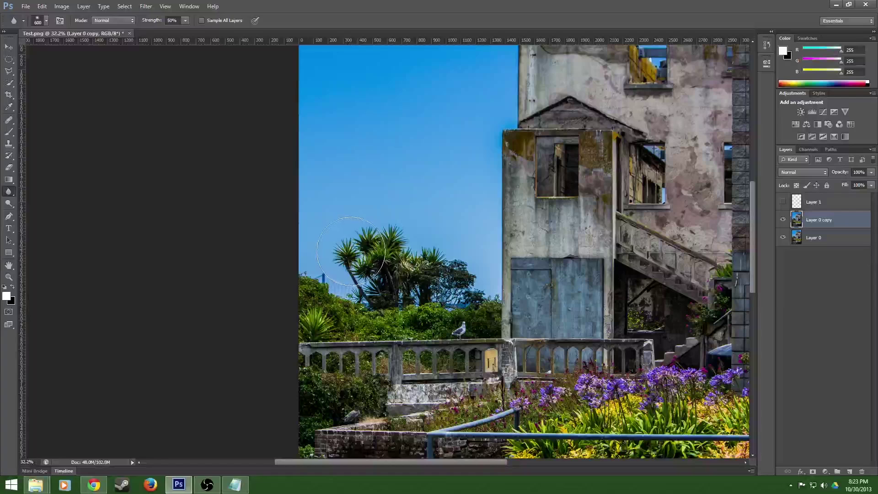
mouse_move(358, 255)
mouse_down()
mouse_move(445, 269)
mouse_move(445, 242)
mouse_move(383, 241)
mouse_move(371, 262)
mouse_move(428, 263)
mouse_move(352, 254)
mouse_move(422, 259)
mouse_move(372, 250)
mouse_up()
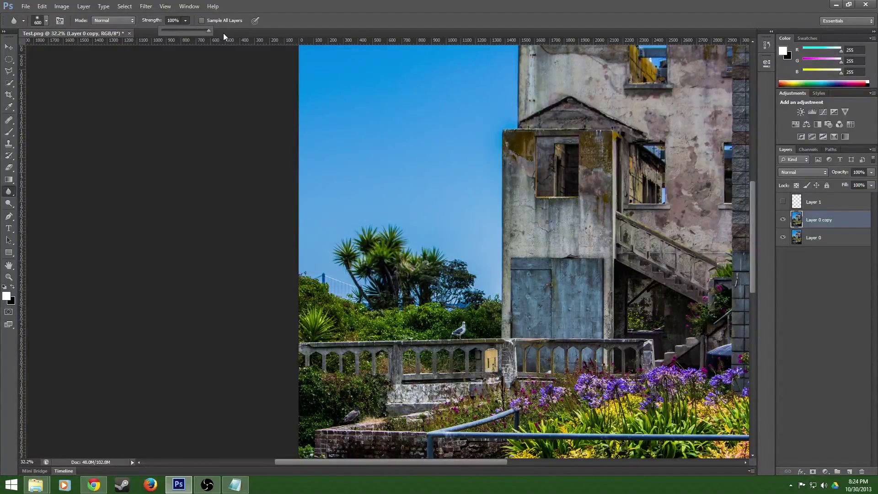
click(186, 20)
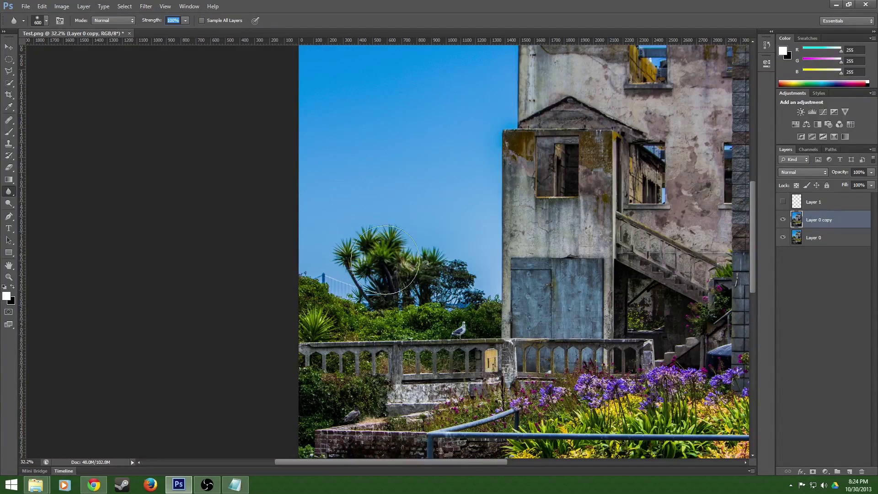
mouse_move(421, 249)
mouse_down()
mouse_move(410, 265)
mouse_move(420, 269)
mouse_move(394, 257)
mouse_move(411, 250)
mouse_move(402, 262)
mouse_up()
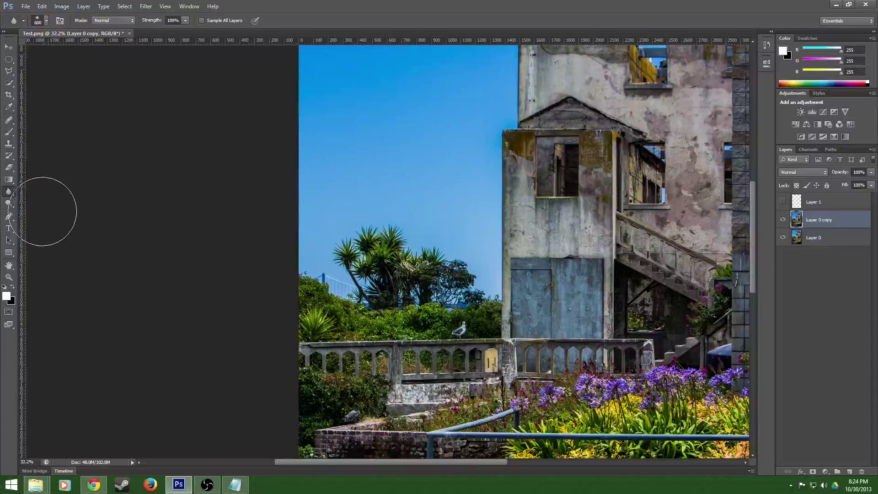
Desaturate the purple flowers behind the railing with a 900 px Sponge tool at 100% flow.
right_click(11, 196)
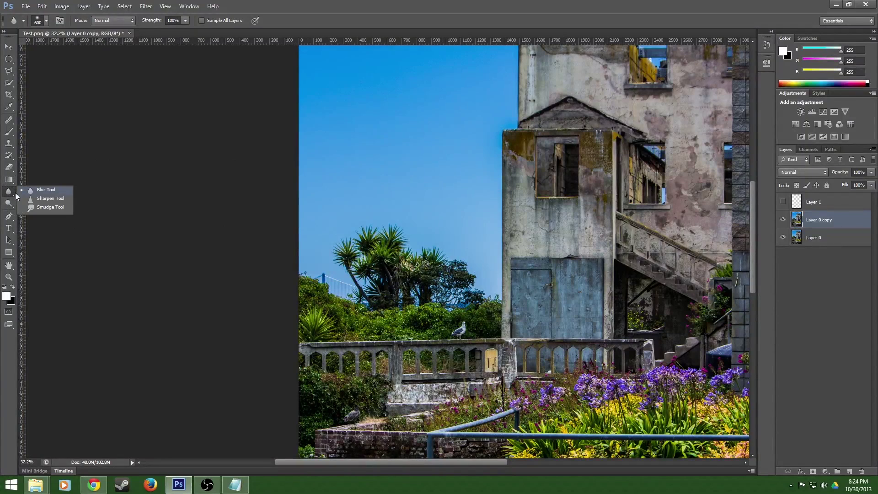
click(9, 205)
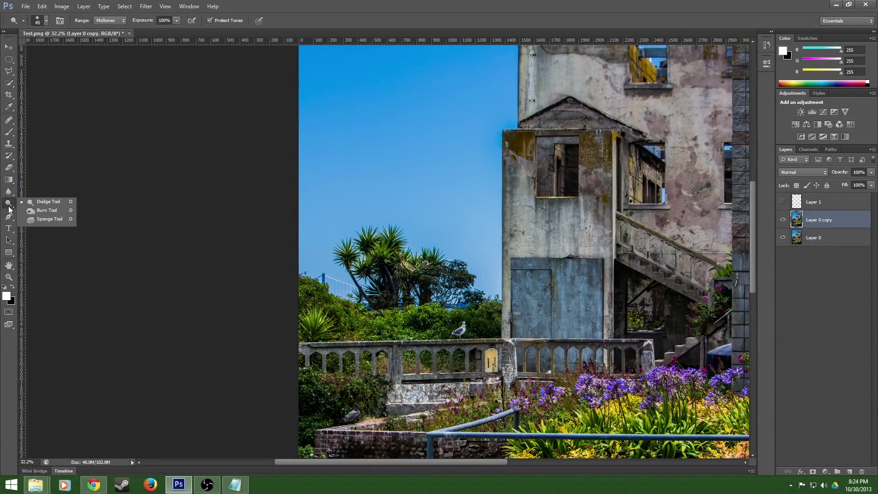
click(56, 220)
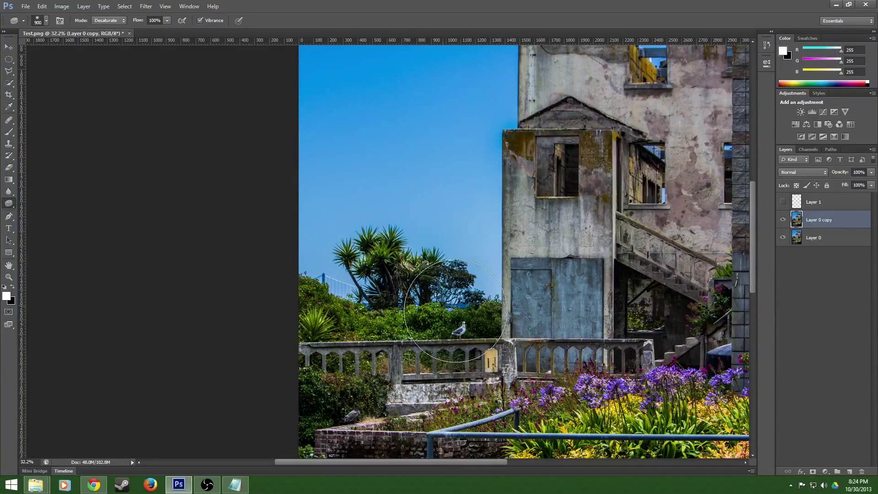
drag(584, 374, 334, 245)
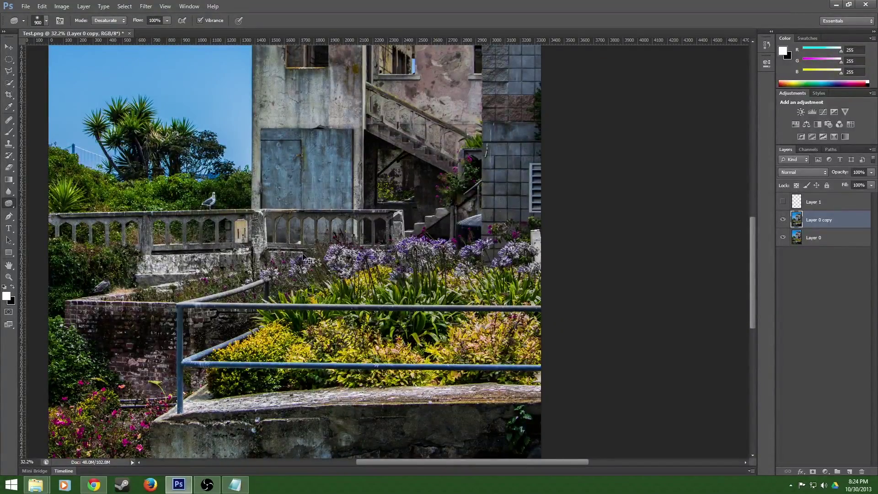
Desaturate the blue double door below the building's window with the Sponge tool.
mouse_move(329, 162)
mouse_down()
mouse_move(296, 165)
mouse_move(330, 170)
mouse_move(293, 165)
mouse_move(318, 165)
mouse_move(309, 159)
mouse_move(296, 171)
mouse_move(310, 133)
mouse_move(304, 144)
mouse_move(321, 173)
mouse_move(292, 142)
mouse_move(296, 112)
mouse_move(304, 175)
mouse_move(285, 160)
mouse_move(313, 174)
mouse_move(318, 193)
mouse_move(289, 151)
mouse_move(380, 195)
mouse_move(323, 123)
mouse_move(294, 151)
mouse_move(313, 150)
mouse_move(313, 178)
mouse_move(311, 171)
mouse_move(333, 192)
mouse_move(303, 182)
mouse_move(305, 172)
mouse_move(364, 177)
mouse_move(336, 180)
mouse_up()
scroll(333, 182, down, 3)
key(alt)
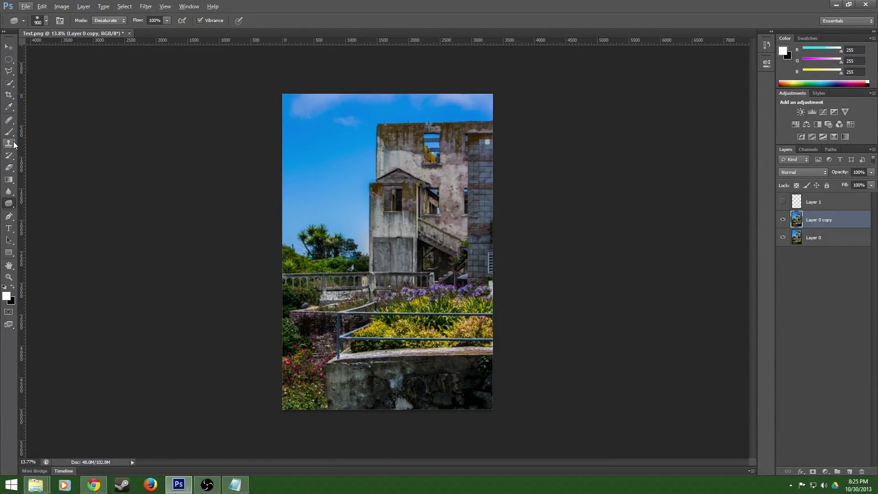
Frame a slightly tilted crop of the whole photo with a 1080 x 1920 aspect ratio.
click(8, 96)
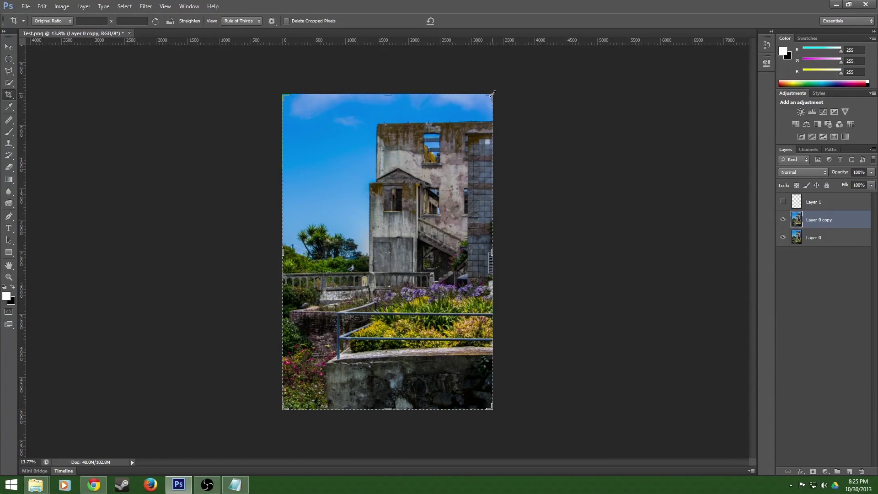
drag(493, 93, 468, 122)
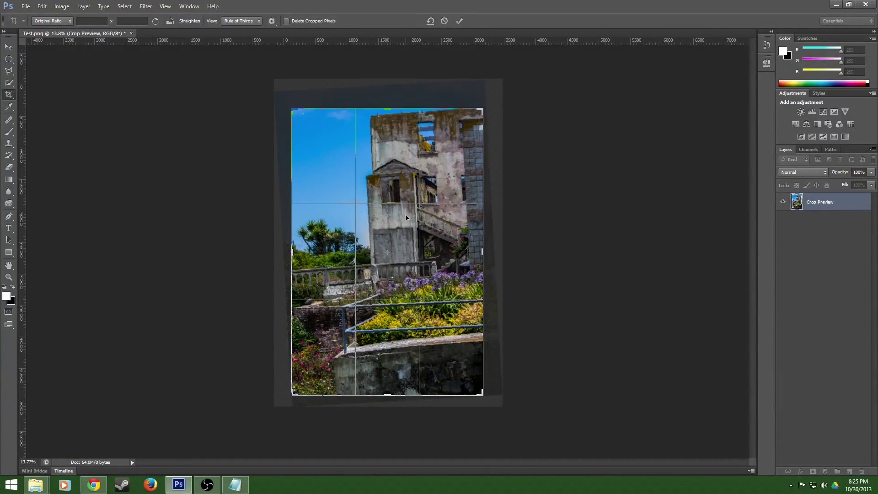
click(83, 20)
click(135, 21)
text(1920)
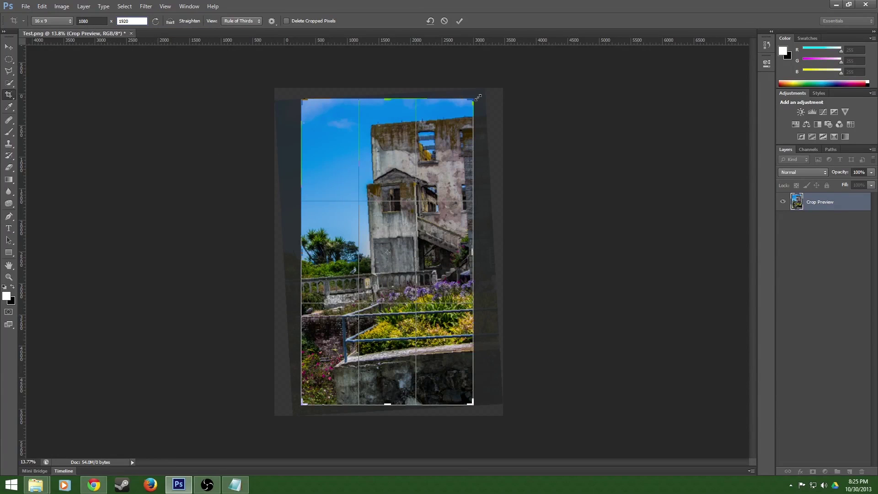
Level the crop rotation to 0°, shift the frame to the photo's right edge and apply the crop.
mouse_move(481, 93)
mouse_down()
mouse_move(514, 97)
mouse_move(490, 80)
mouse_move(449, 123)
mouse_move(435, 157)
mouse_move(485, 91)
mouse_move(478, 96)
mouse_move(479, 82)
mouse_move(486, 87)
mouse_up()
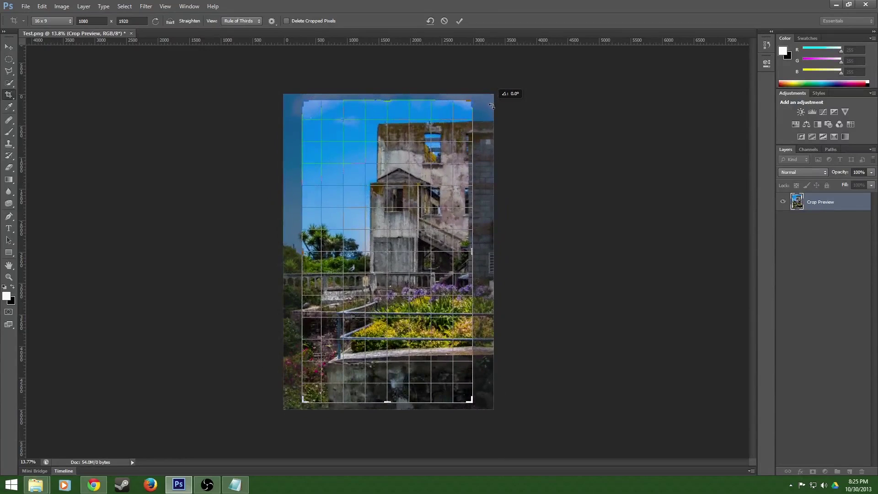
drag(378, 225, 366, 228)
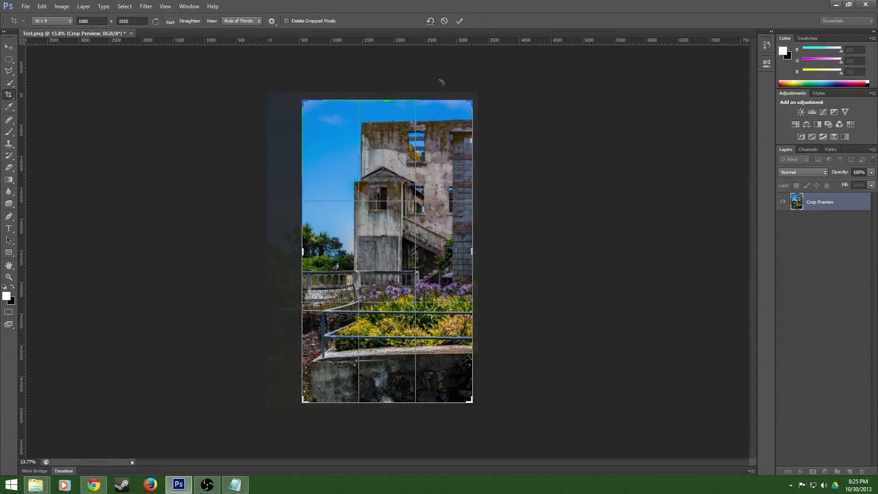
click(459, 21)
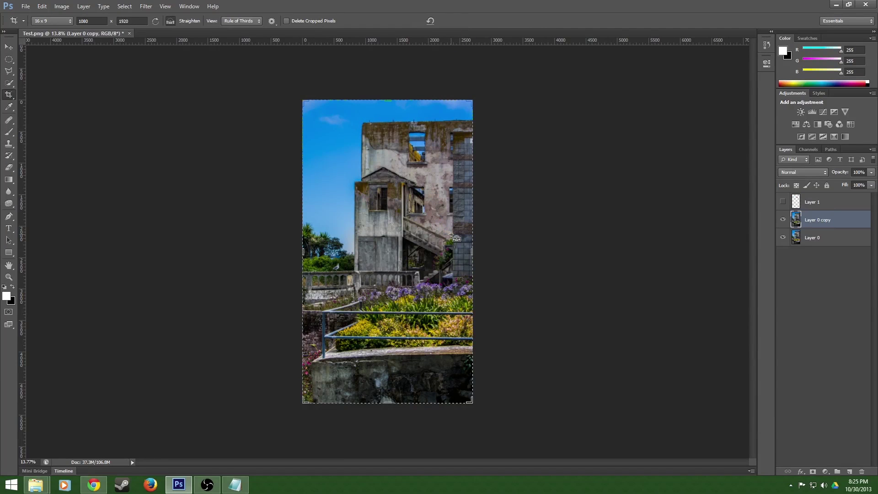
Undo the applied crop and try steeply rotating the photo within a new crop frame, cancelling it.
key(ctrl+z)
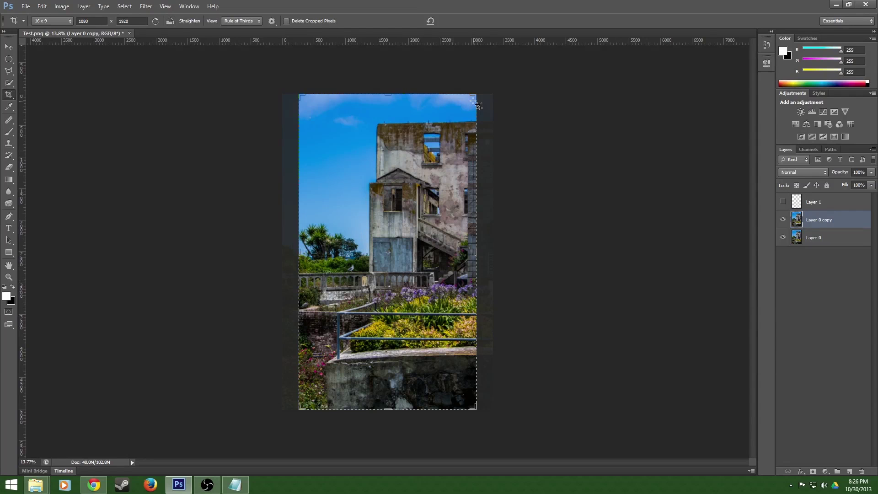
drag(487, 87, 585, 266)
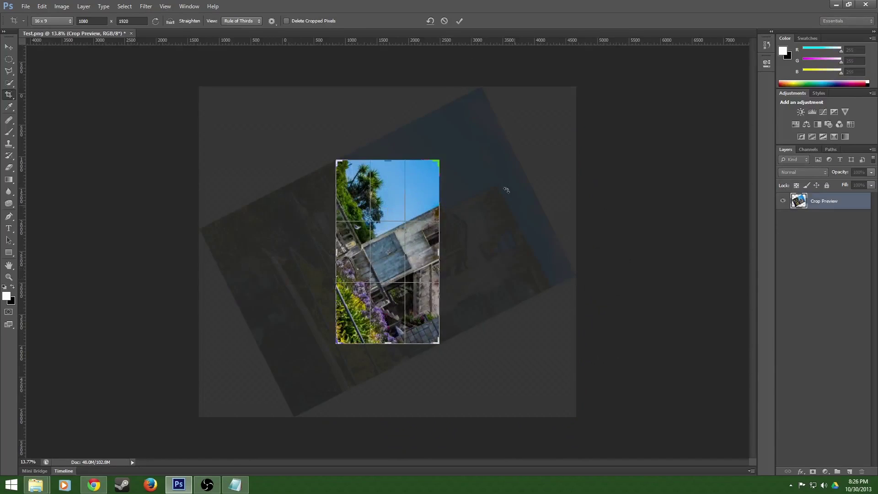
click(443, 21)
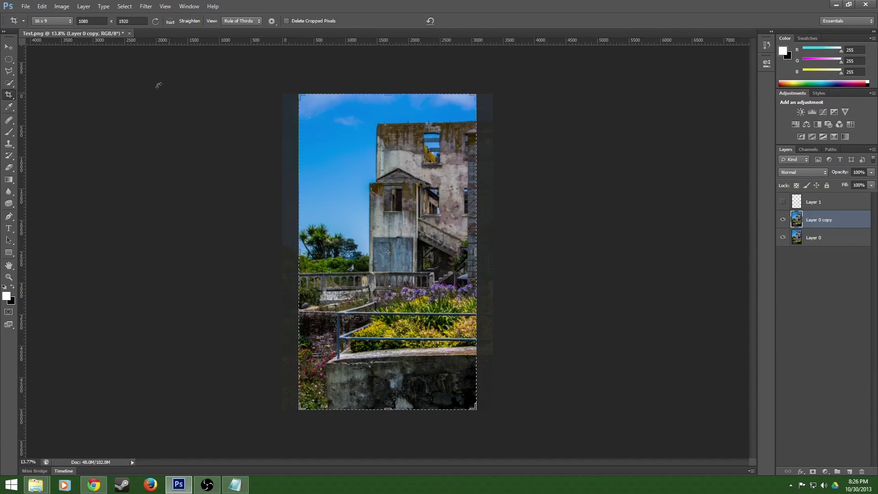
click(9, 46)
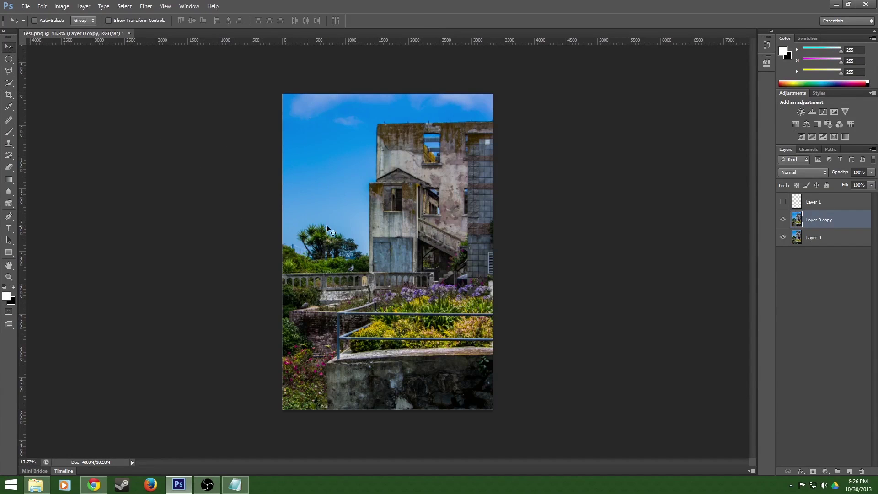